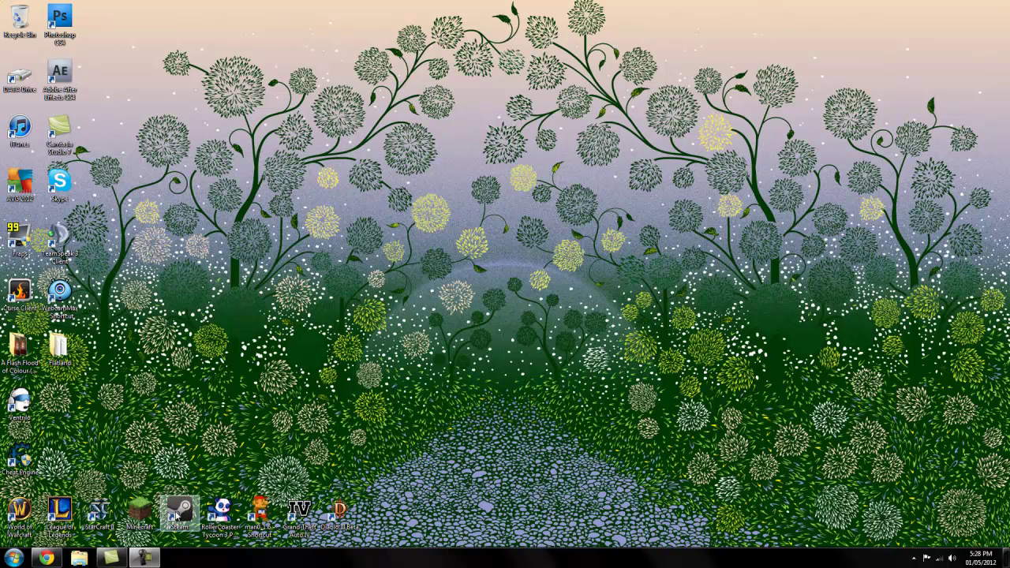
Restore Chrome and switch to the Tropicraft v3.0.2 forum thread tab
mouse_move(45, 558)
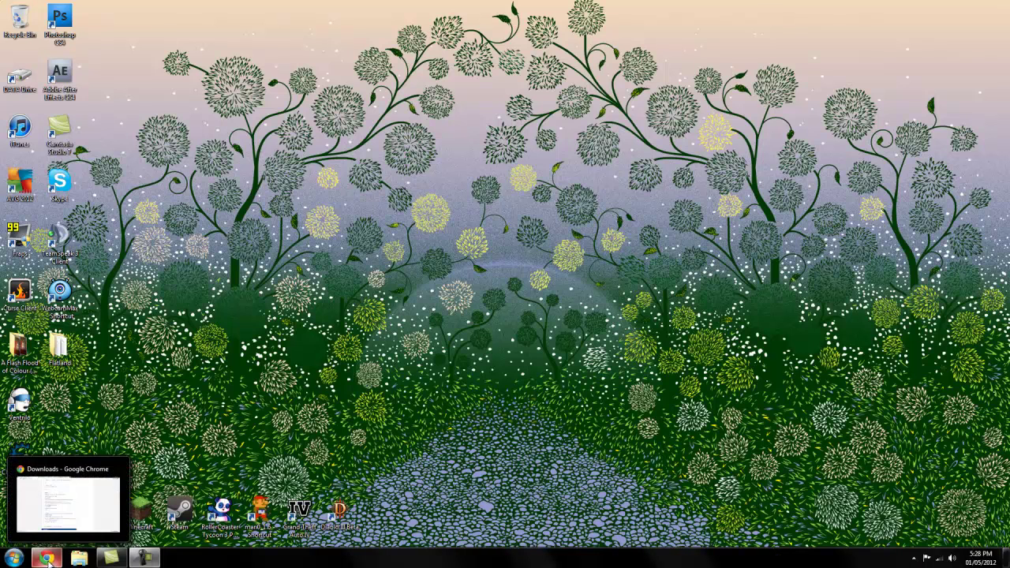
click(67, 501)
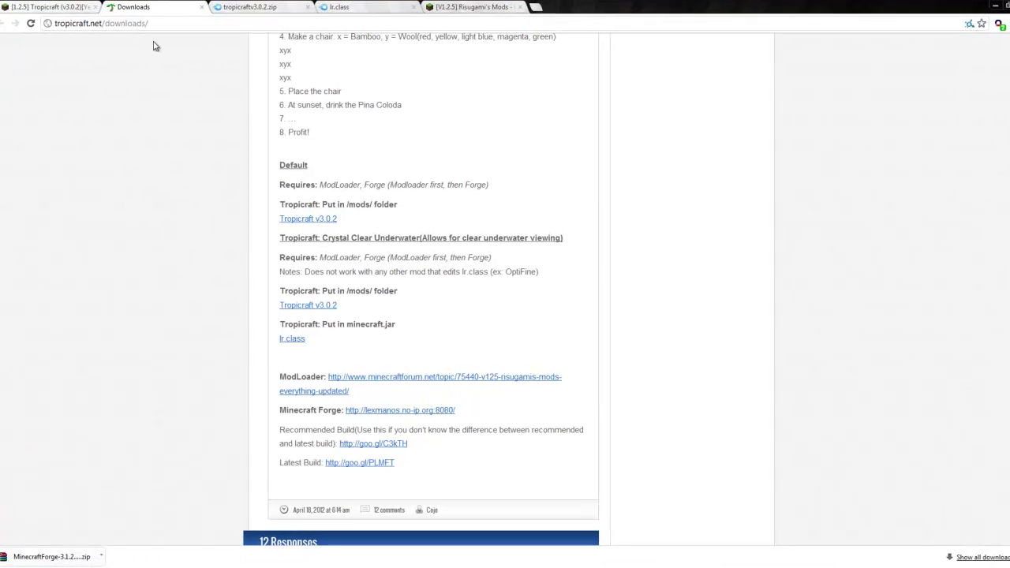
click(70, 8)
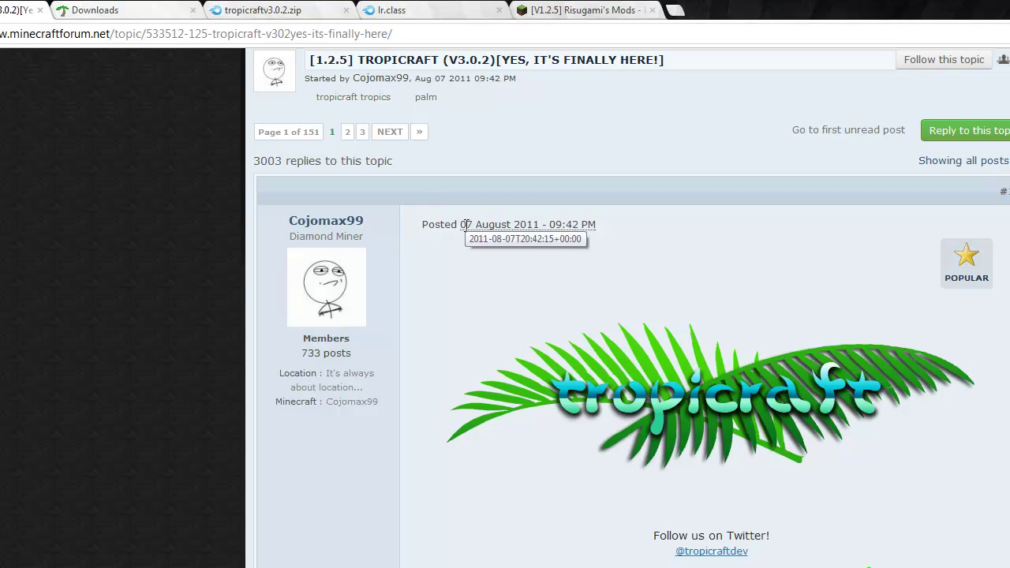
Read through the thread's post date and its five installation steps
drag(458, 225, 528, 223)
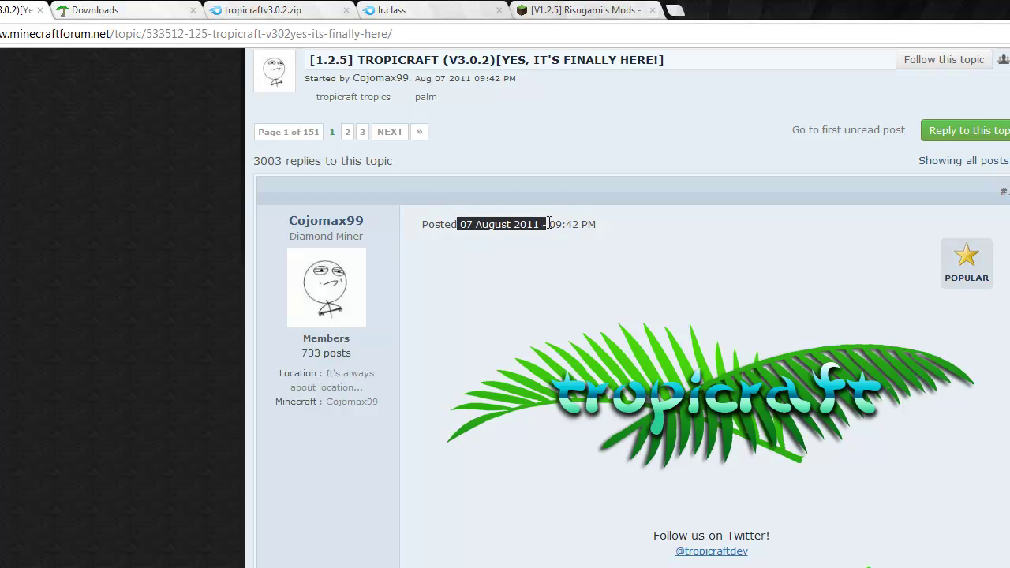
scroll(721, 240, down, 5)
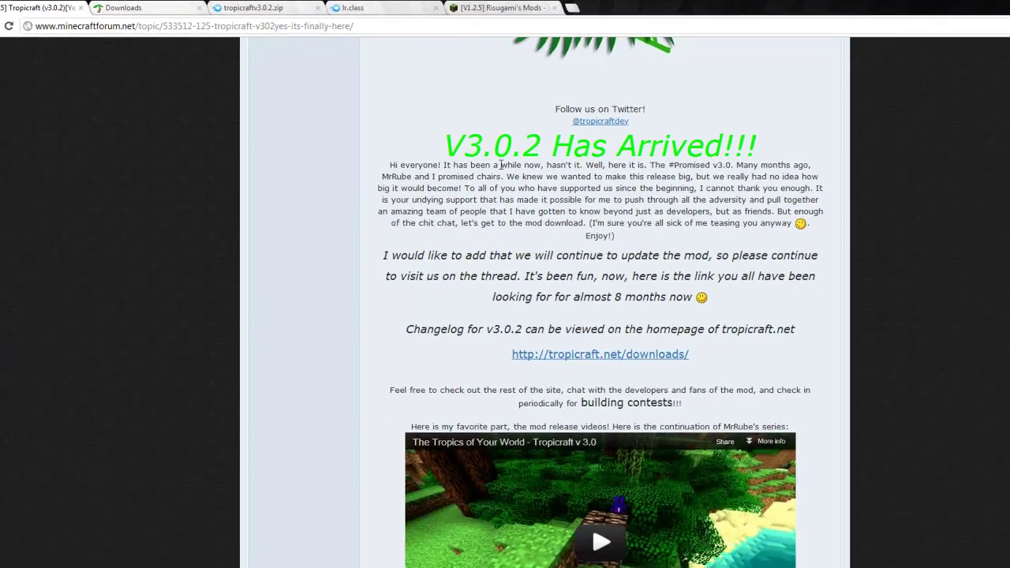
scroll(441, 148, up, 1)
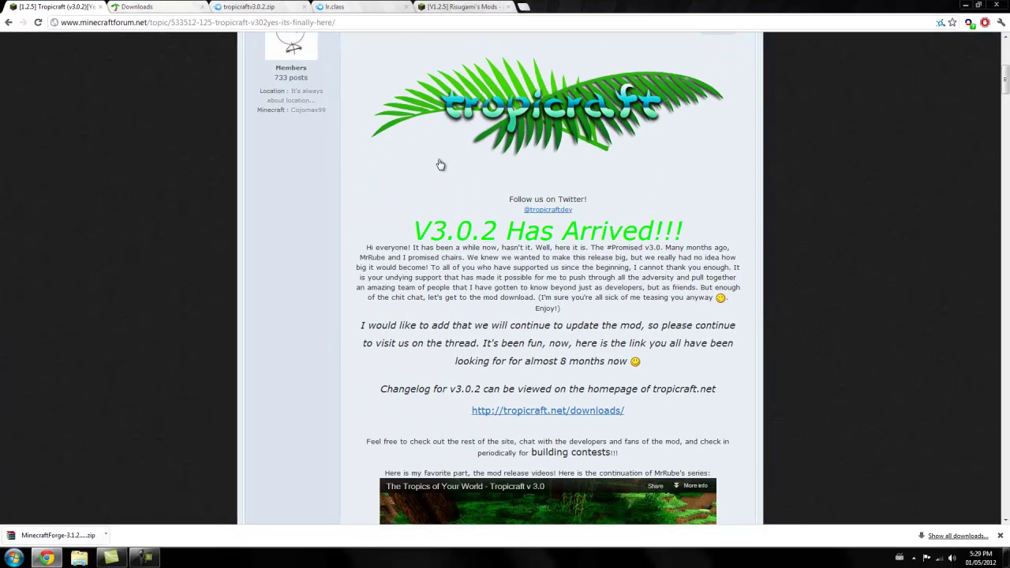
scroll(437, 171, down, 2)
scroll(313, 170, down, 3)
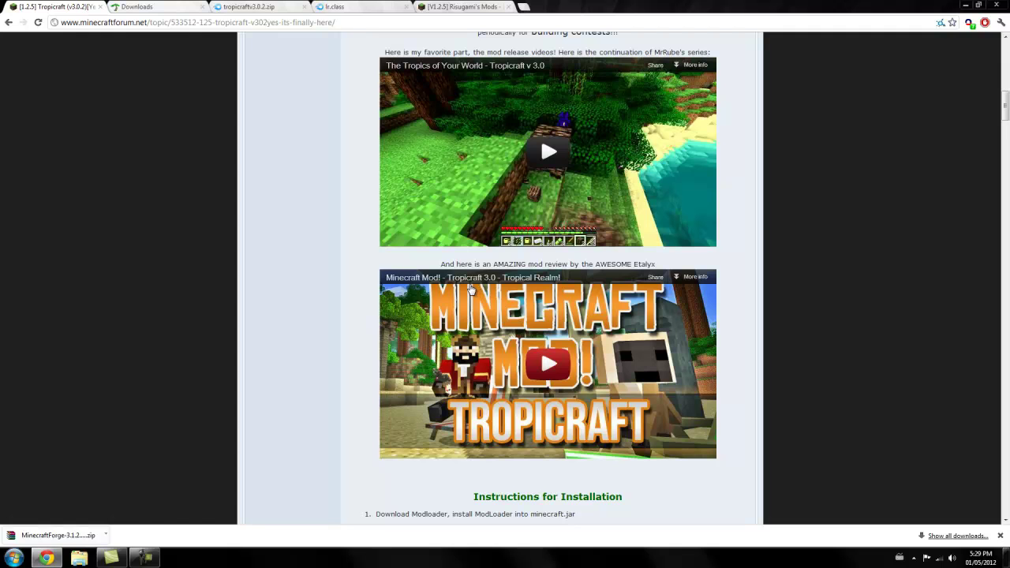
scroll(361, 221, down, 1)
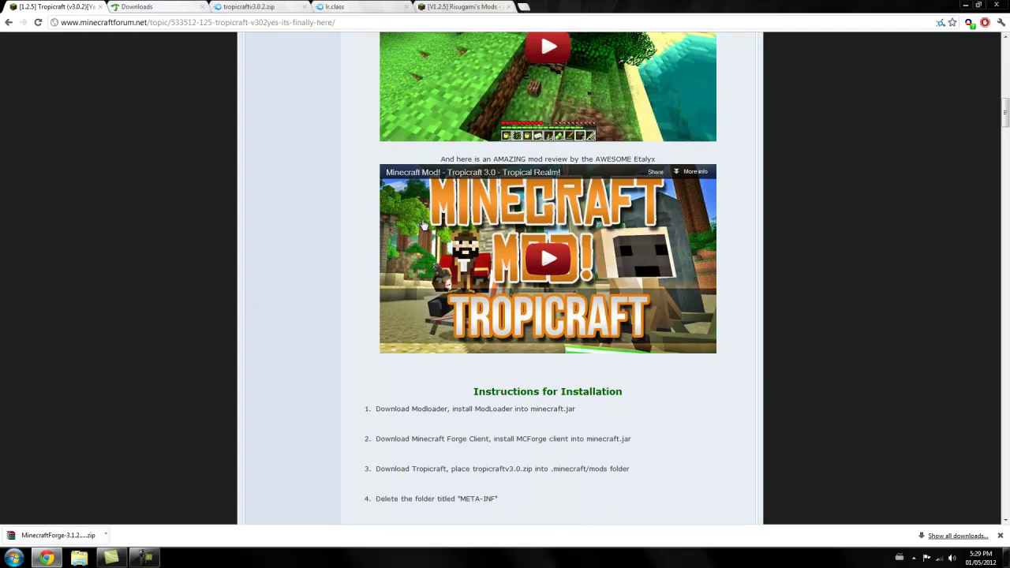
scroll(301, 214, down, 1)
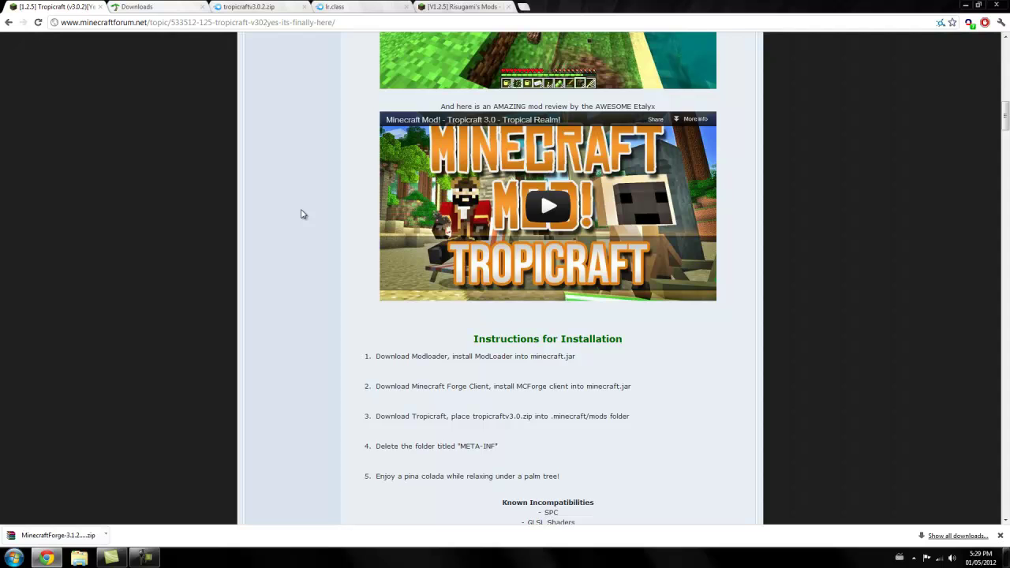
scroll(300, 213, up, 4)
scroll(401, 172, up, 7)
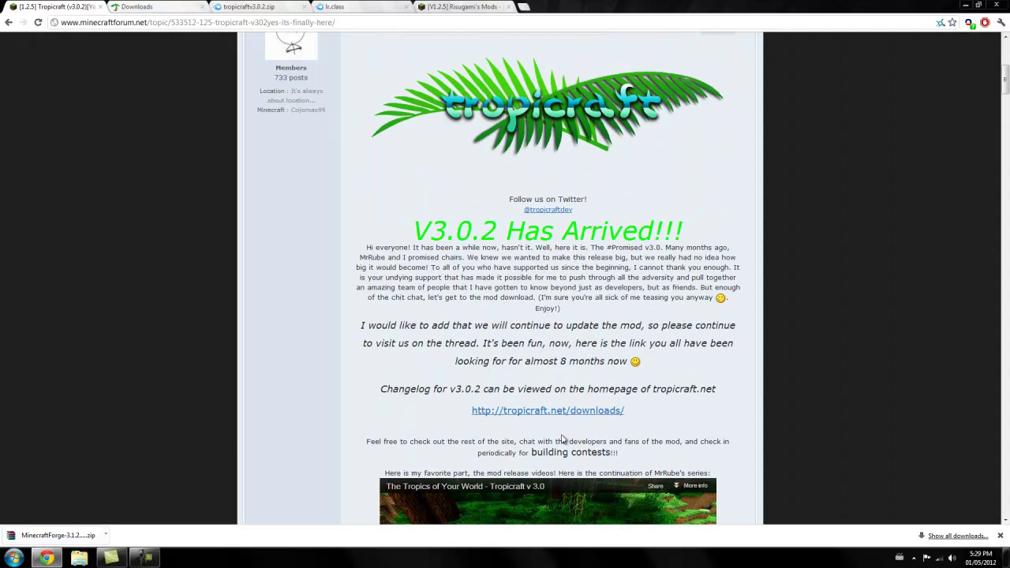
On the tropicraft.net Downloads page, read the realm and bamboo mug instructions
click(137, 7)
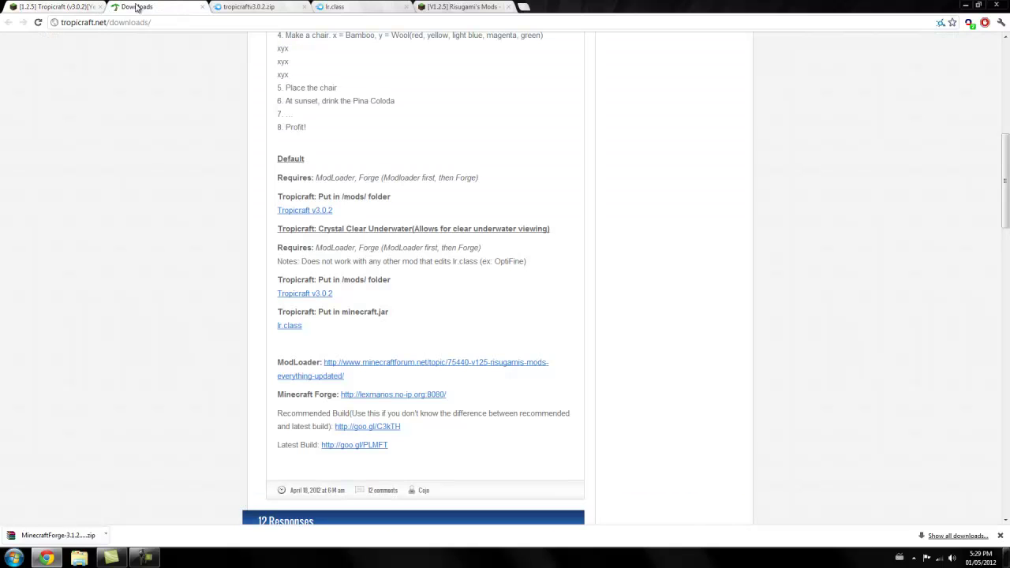
scroll(309, 175, up, 9)
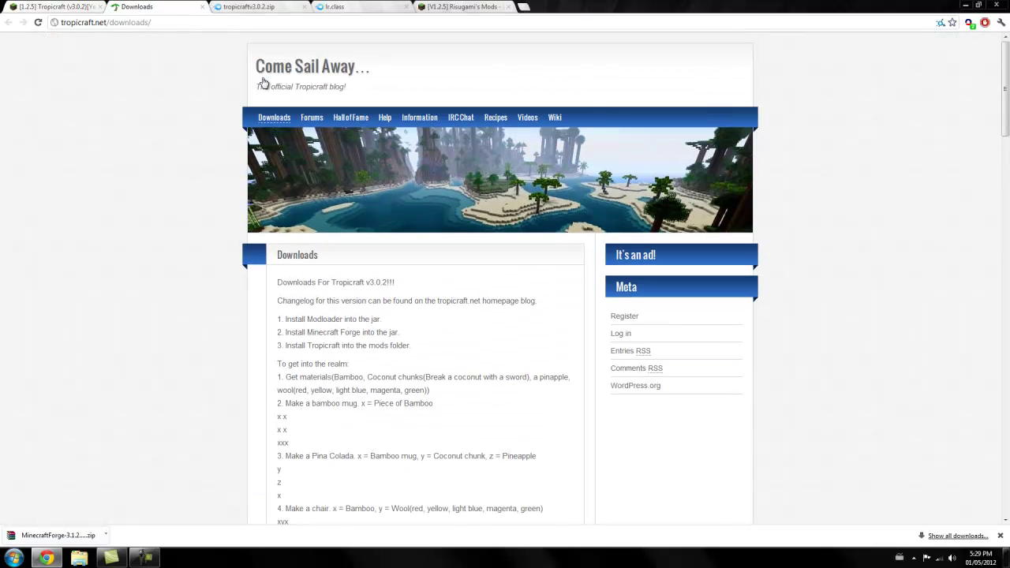
scroll(95, 74, down, 4)
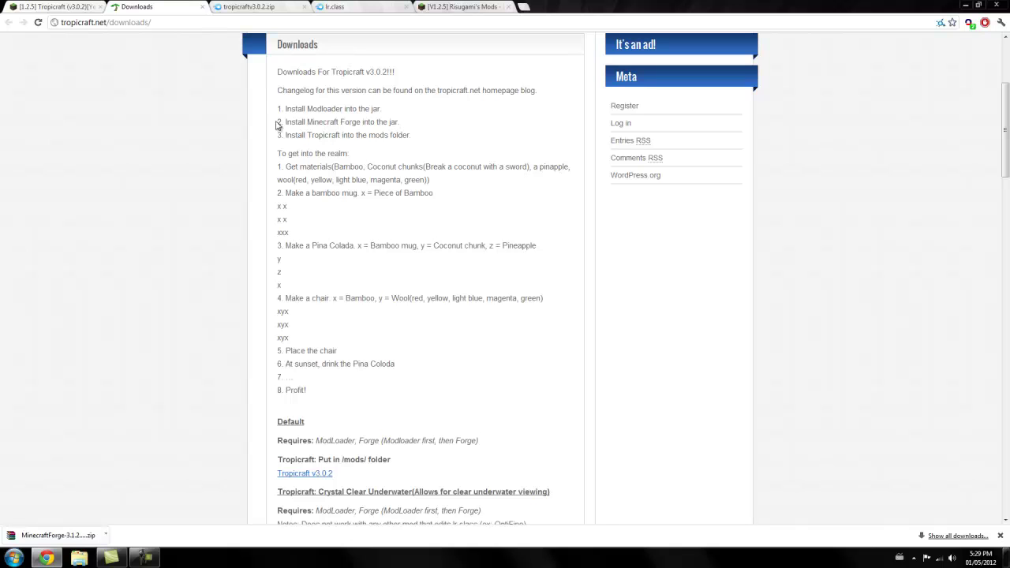
scroll(247, 154, down, 1)
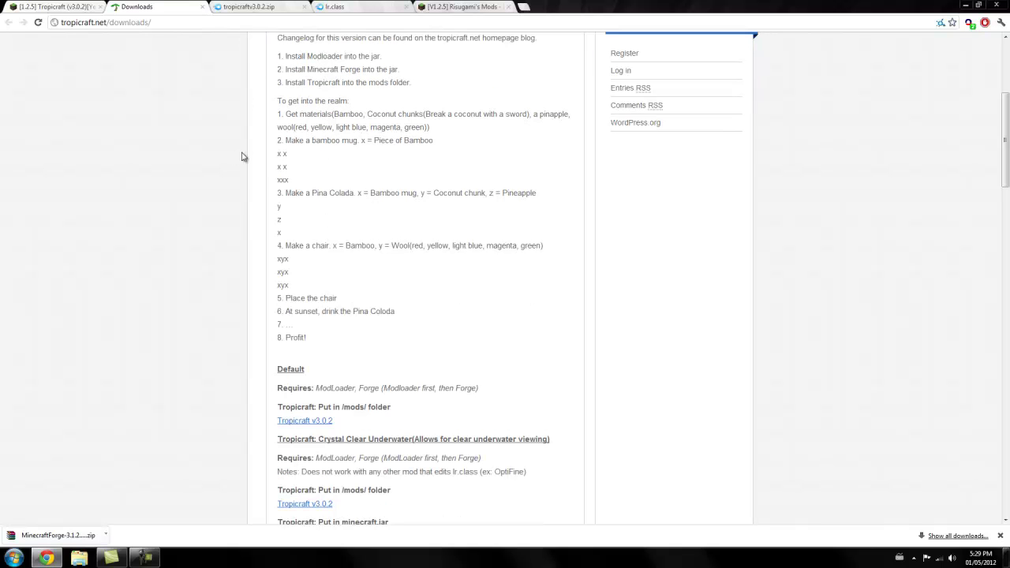
drag(271, 103, 411, 122)
mouse_move(497, 128)
mouse_down()
mouse_move(584, 152)
mouse_move(581, 142)
mouse_up()
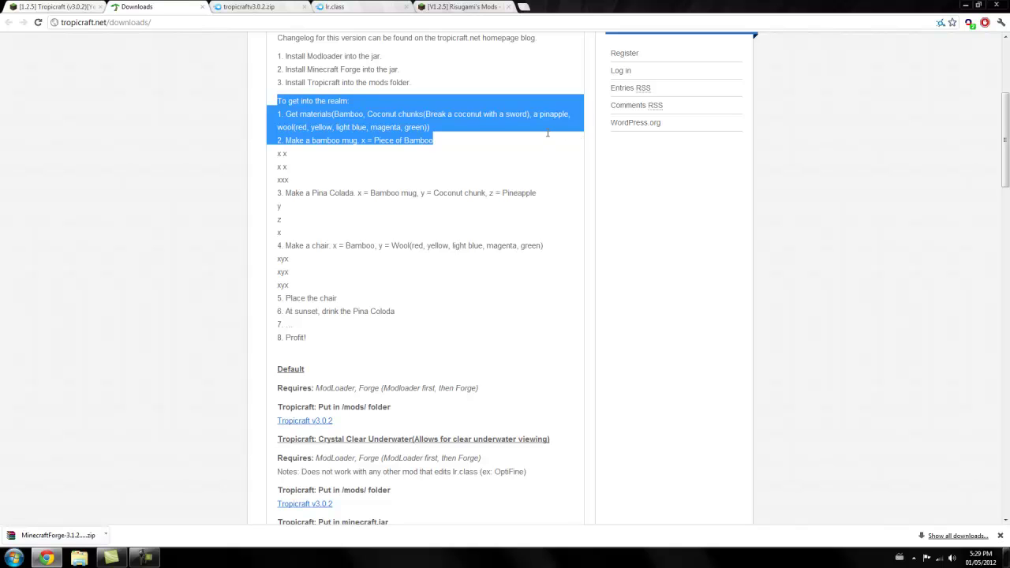
click(444, 155)
Scroll down to the Default download and check its Requires line
drag(276, 101, 424, 144)
click(424, 144)
scroll(330, 139, down, 1)
scroll(330, 139, down, 1)
scroll(322, 231, down, 1)
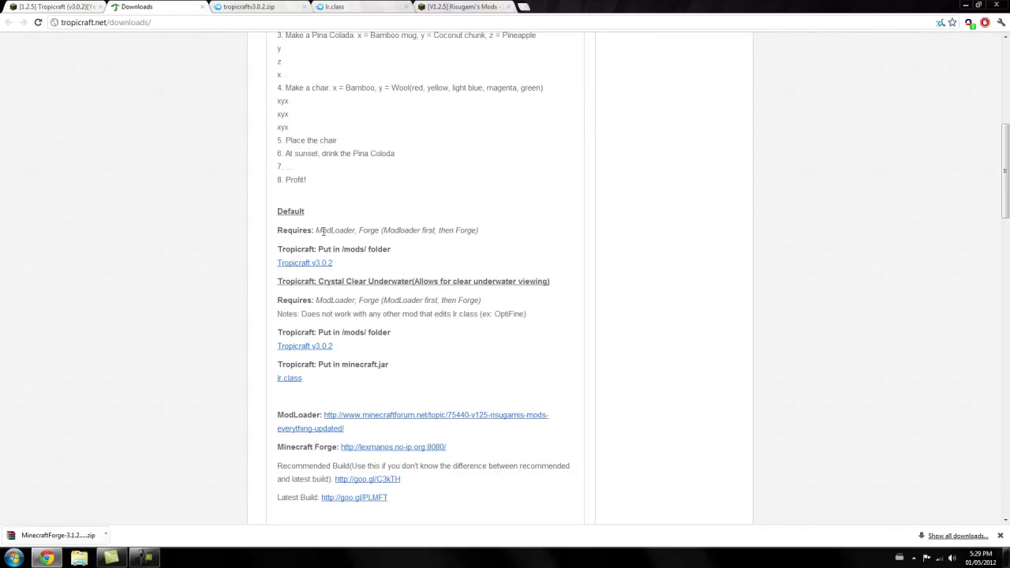
mouse_move(288, 225)
mouse_down()
mouse_move(440, 230)
mouse_move(329, 245)
mouse_move(516, 230)
mouse_up()
click(478, 241)
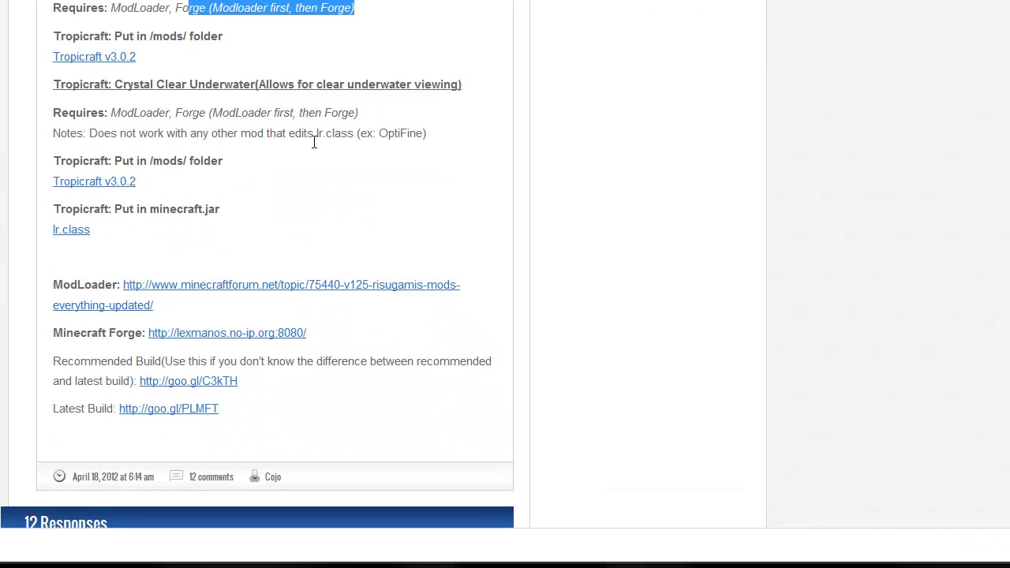
click(314, 142)
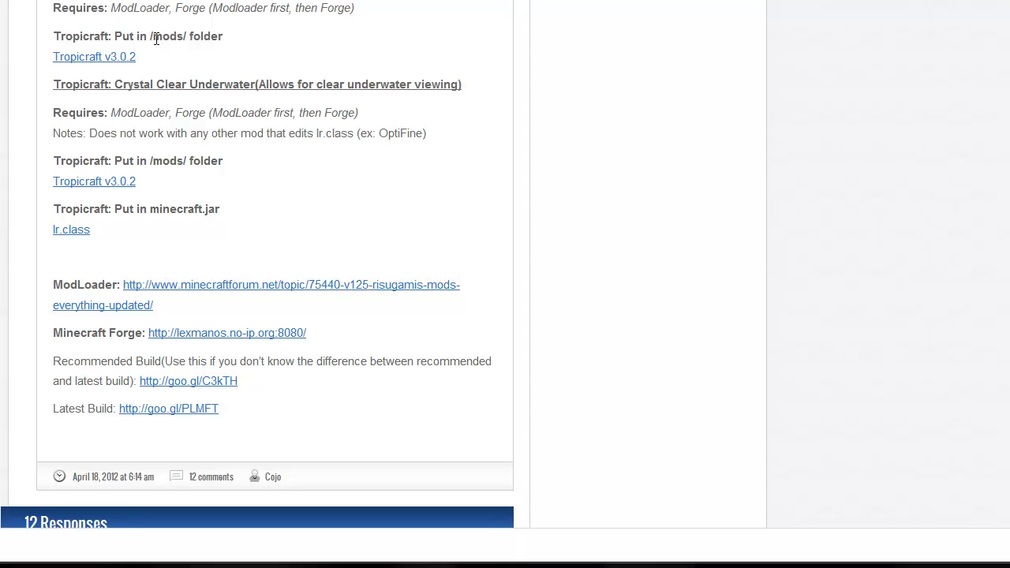
Open the lr.class and Tropicraft v3.0.2 download pages
drag(84, 229, 55, 232)
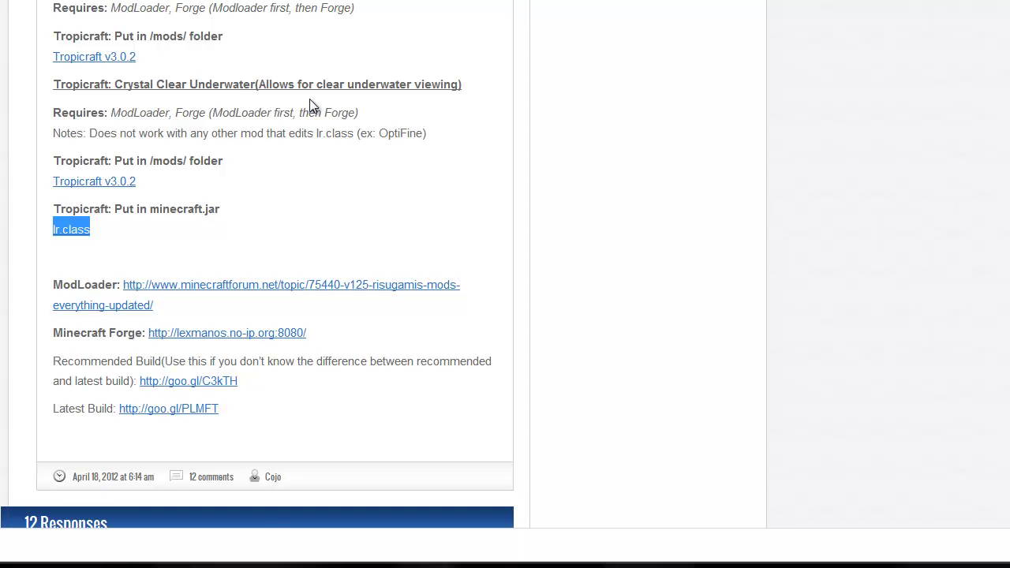
click(131, 229)
click(339, 5)
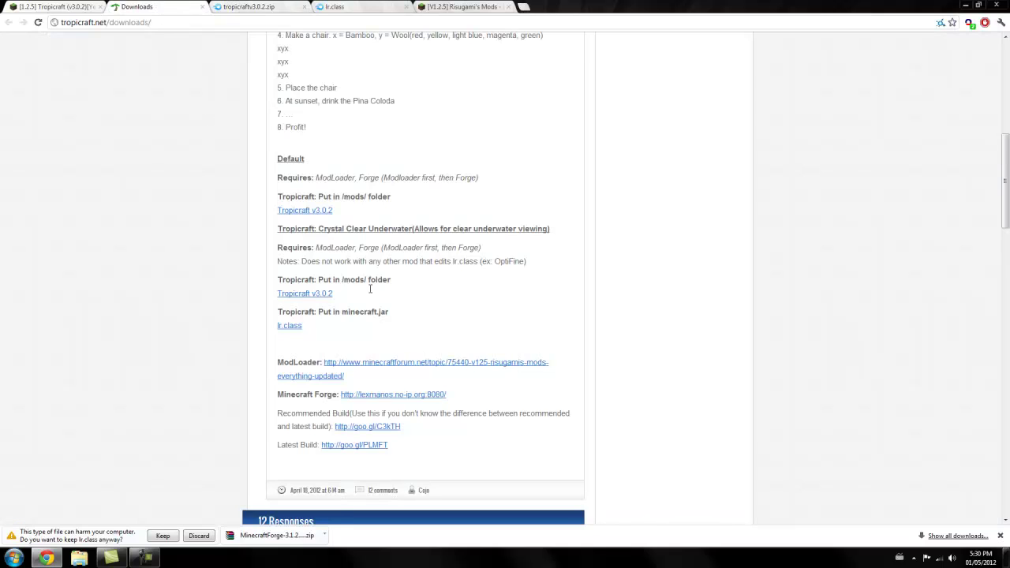
click(311, 210)
Start the tropicraftv3.0.2.zip download and keep the flagged lr.class download
click(584, 223)
click(458, 7)
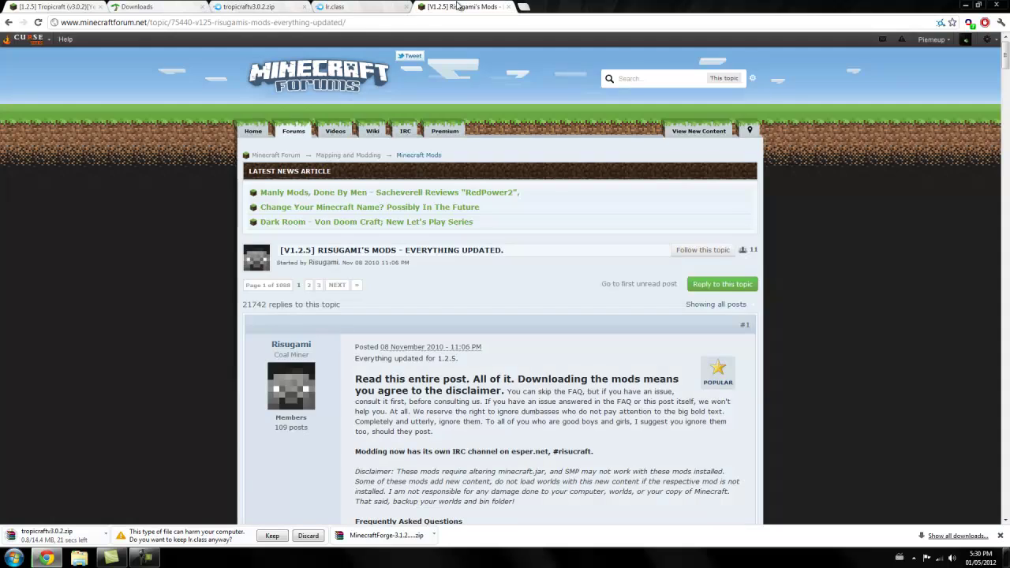
scroll(371, 261, down, 5)
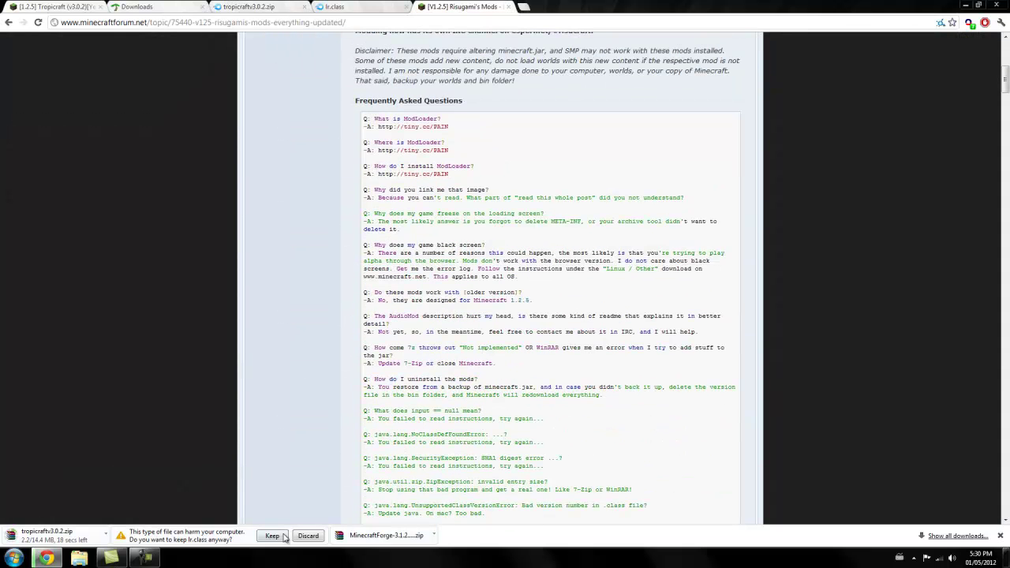
click(272, 537)
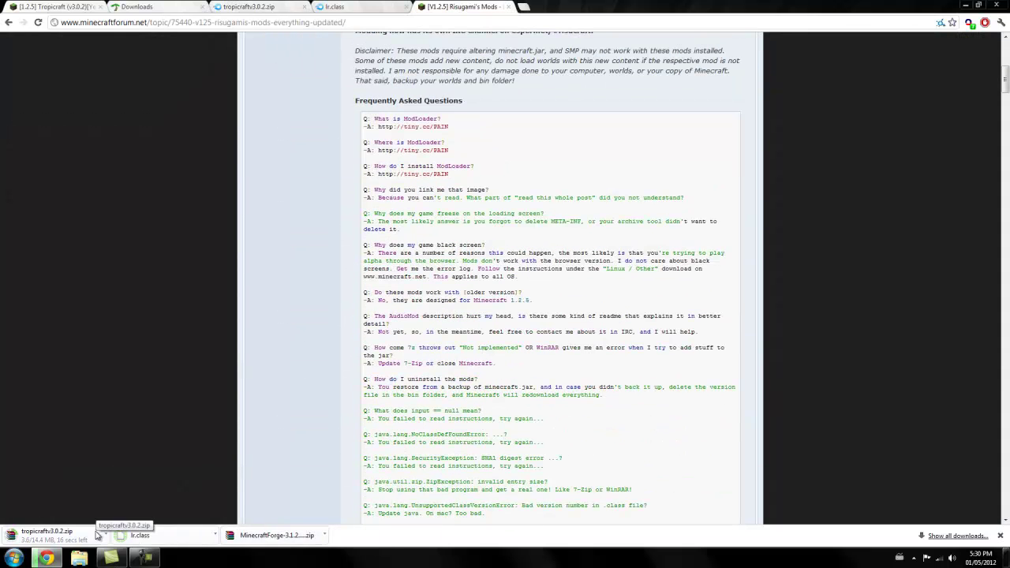
Download ModLoader.zip from Risugami's Mods thread
scroll(381, 466, down, 4)
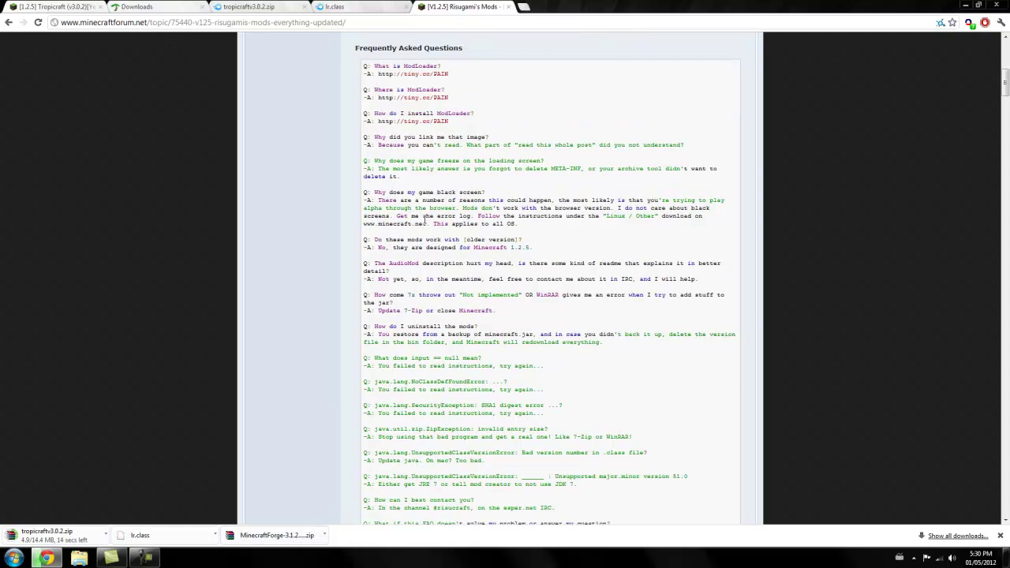
scroll(421, 222, down, 3)
scroll(440, 371, down, 1)
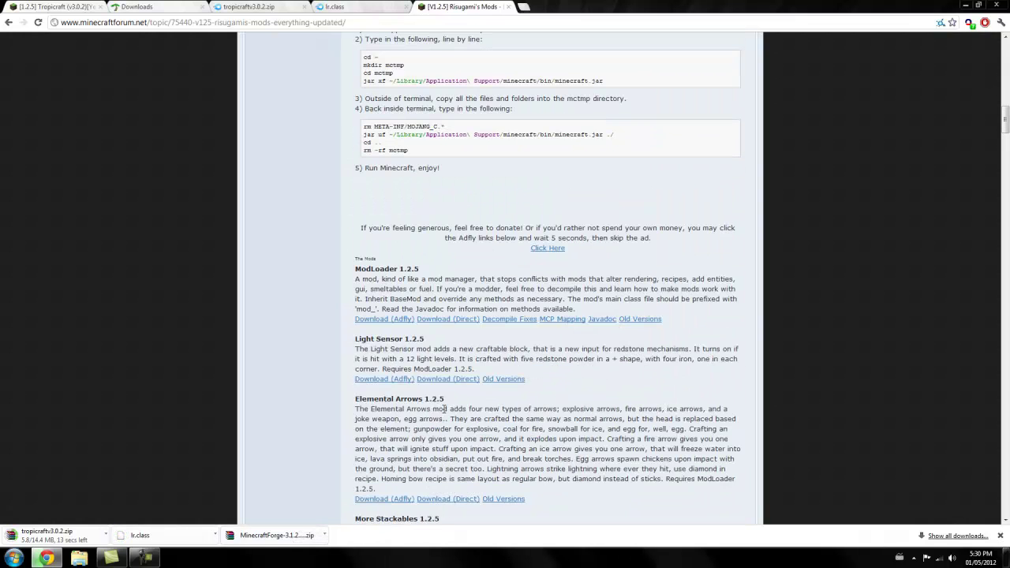
click(469, 325)
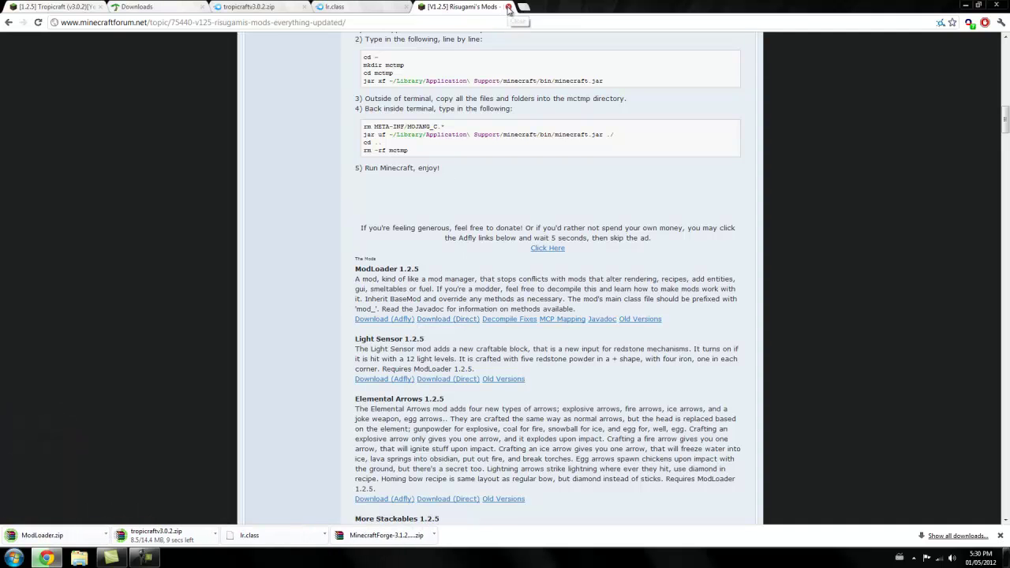
Close the three download tabs and scroll the Downloads page back to the install steps
click(509, 7)
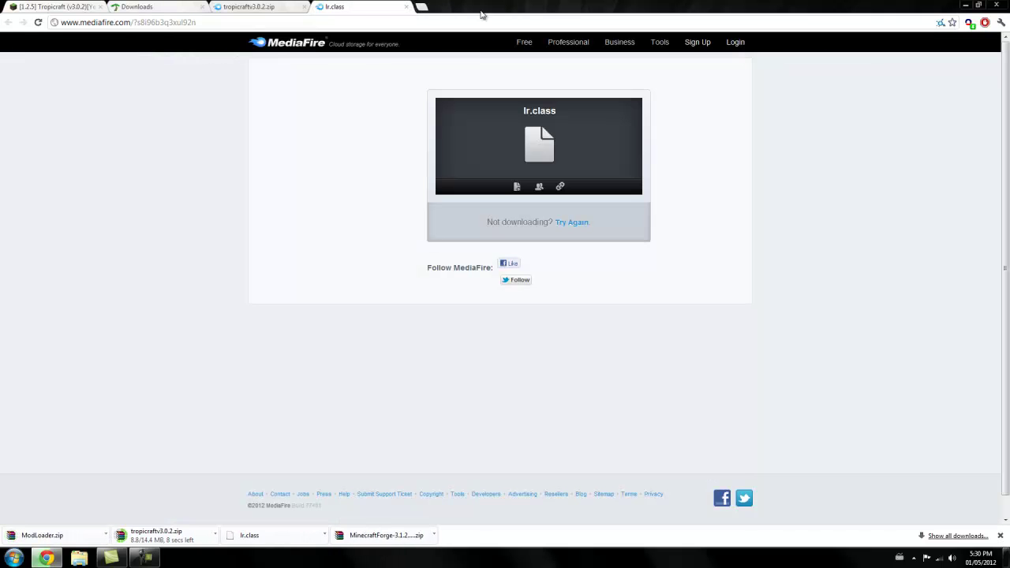
click(406, 7)
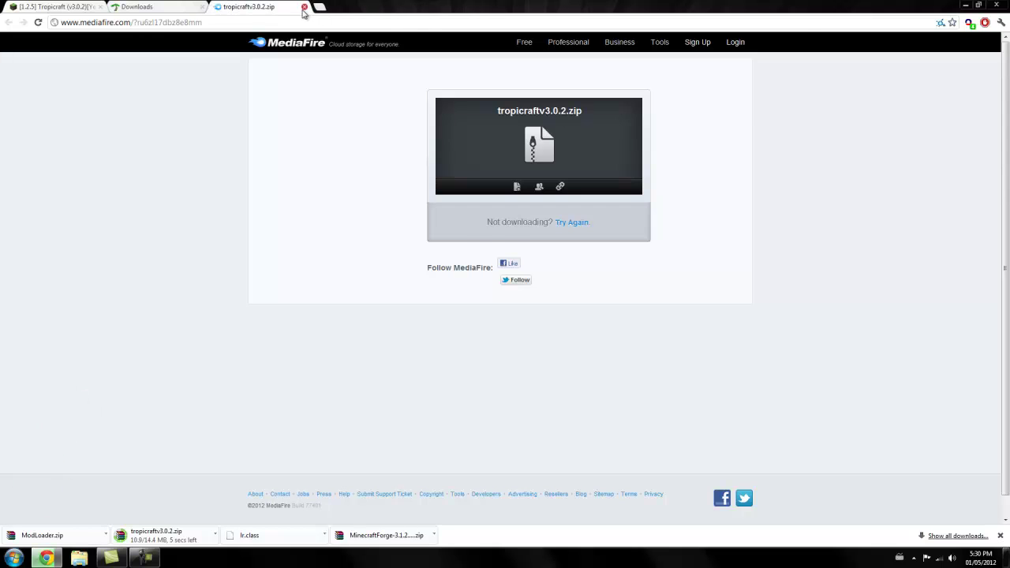
click(304, 8)
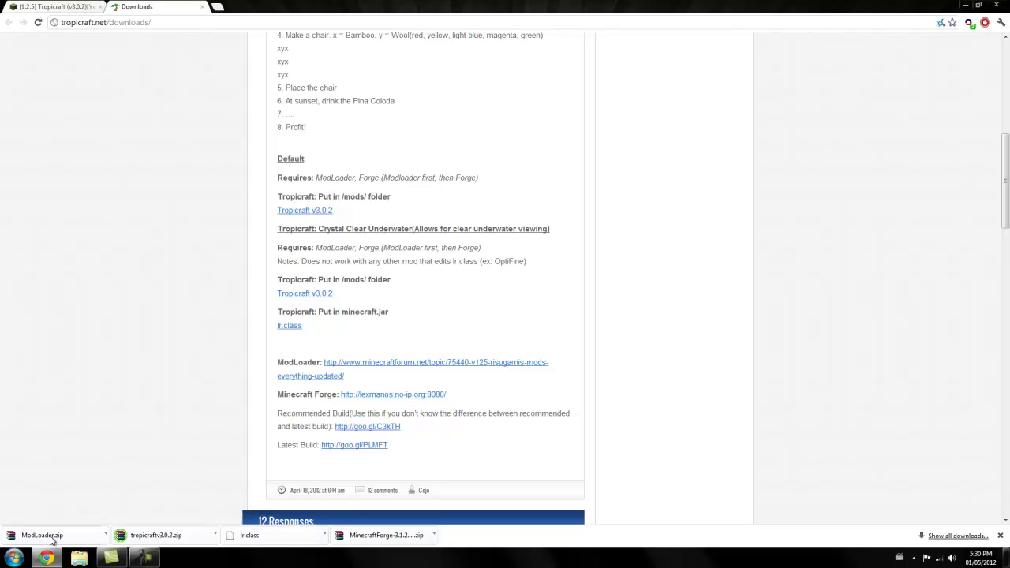
scroll(174, 365, down, 2)
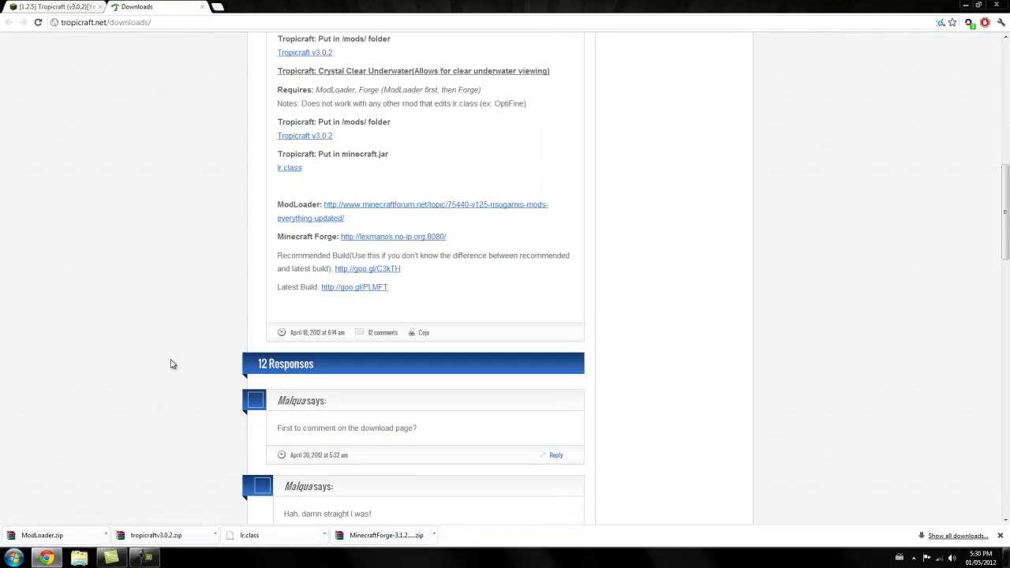
scroll(173, 364, up, 3)
scroll(173, 363, up, 2)
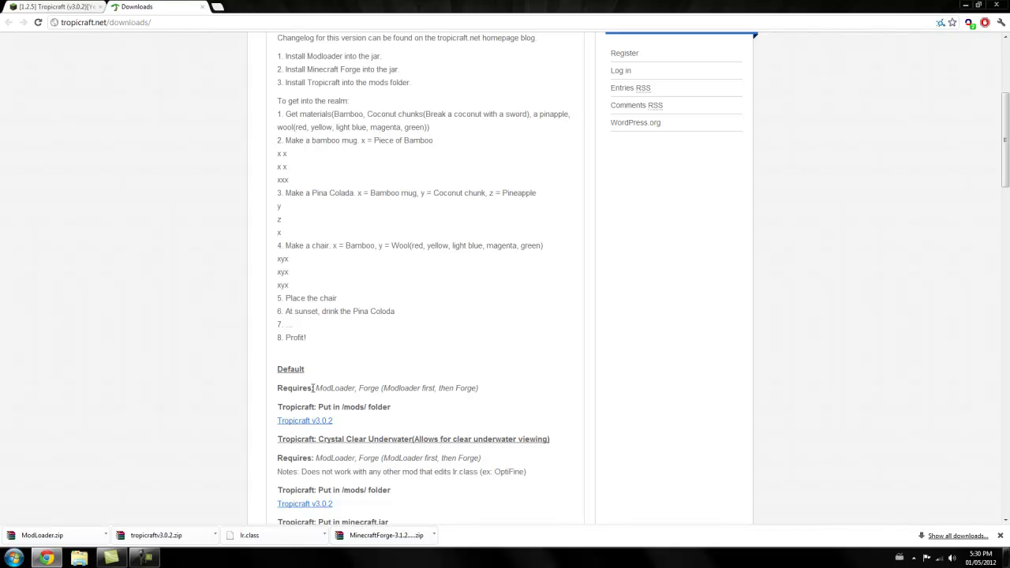
Minimize Chrome and open the Downloads folder on DATA HDD (E:) › DATA
click(966, 6)
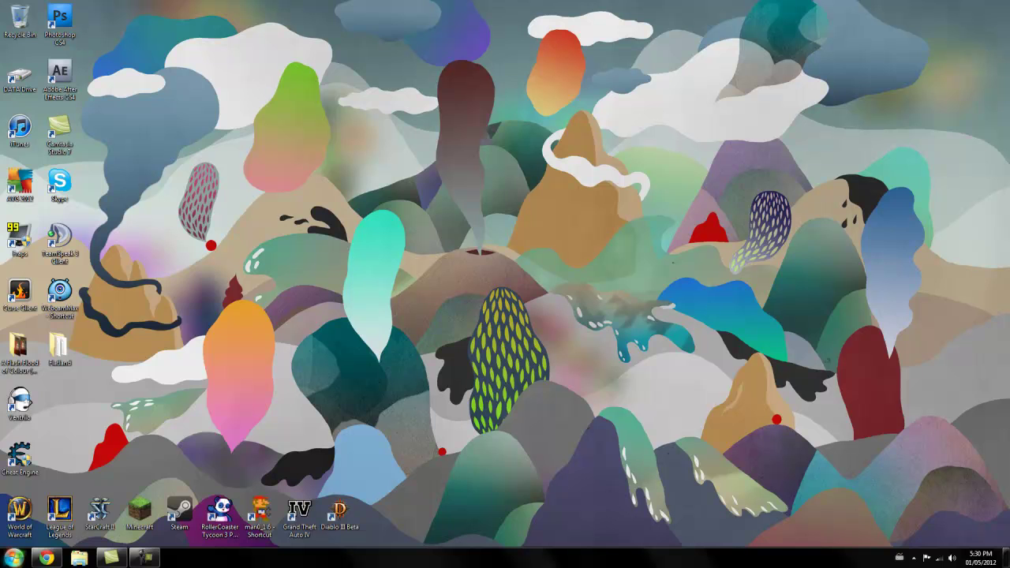
click(9, 560)
click(322, 271)
click(15, 558)
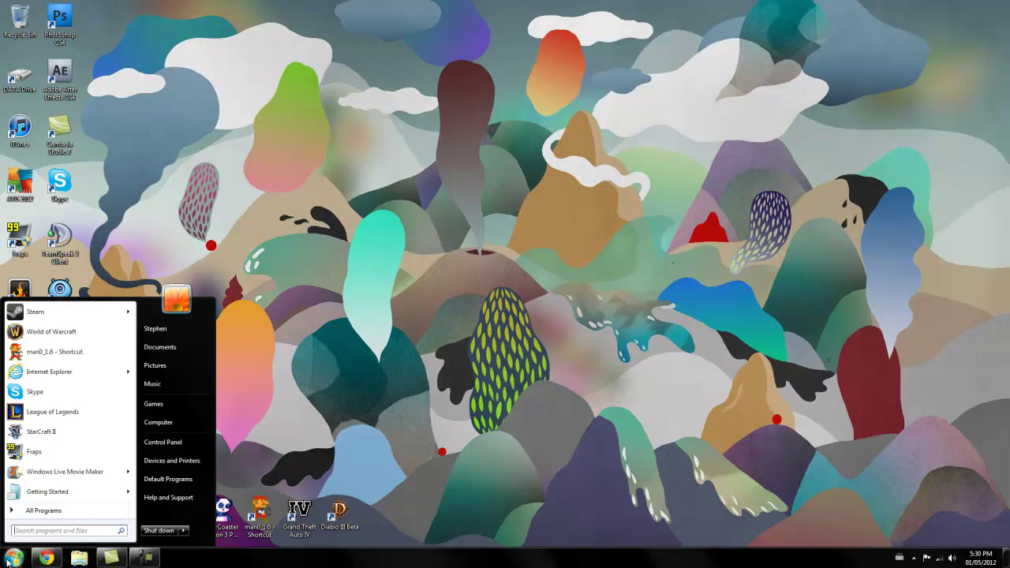
click(178, 411)
double_click(397, 150)
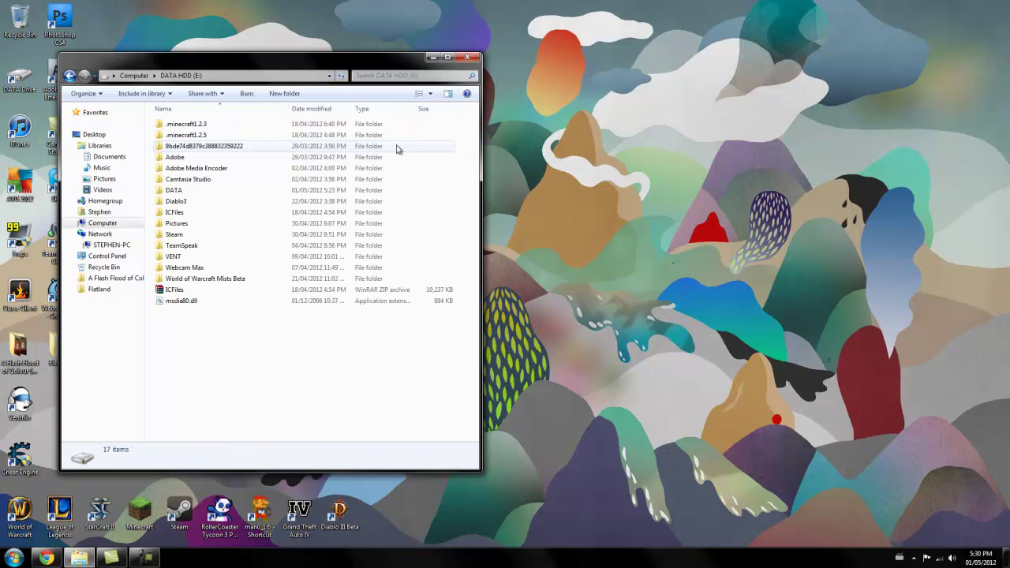
double_click(222, 190)
double_click(220, 129)
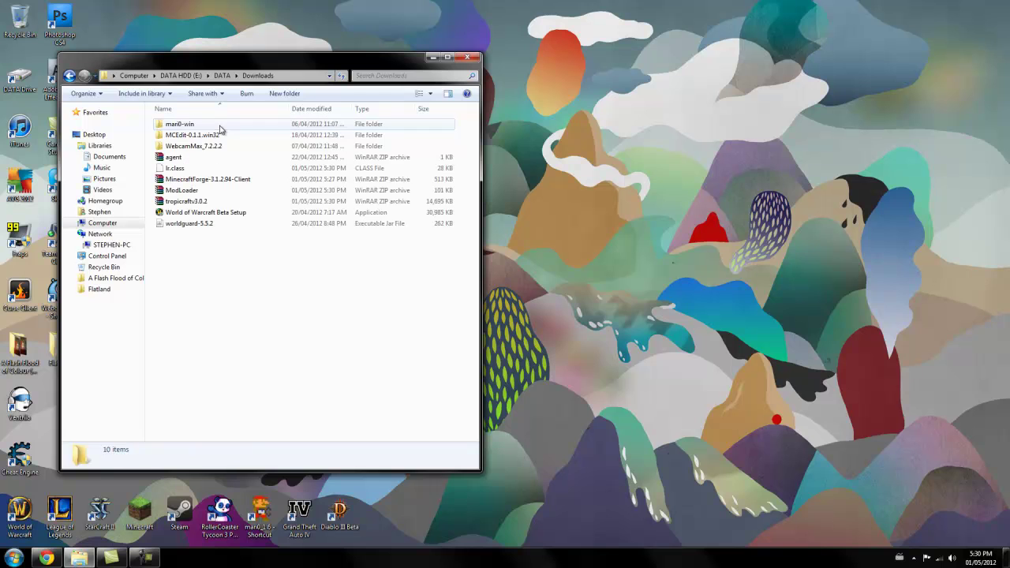
Copy lr.class, MinecraftForge-3.1.2.04-Client, ModLoader and tropicraftv3.0.2 onto the desktop
click(222, 204)
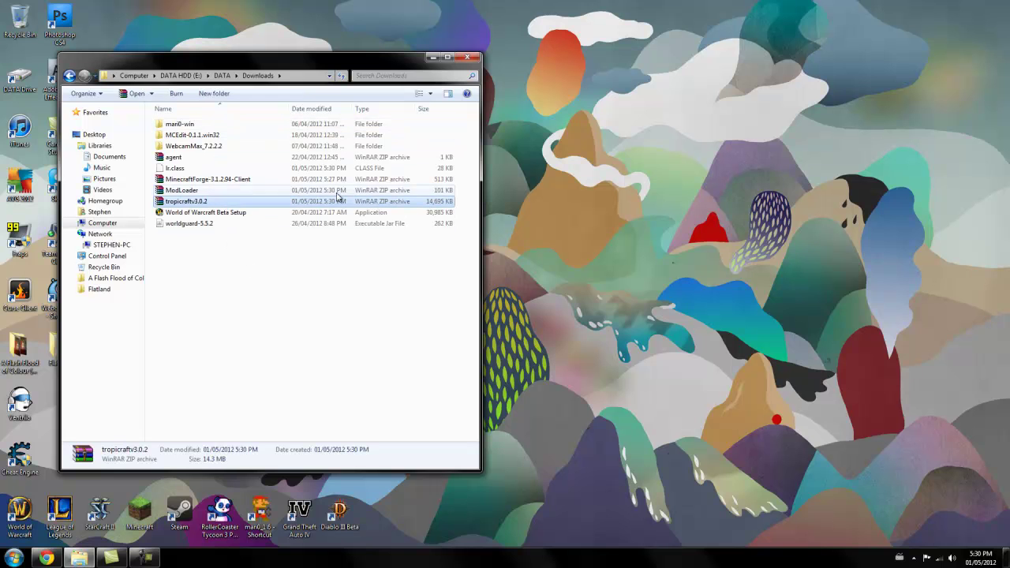
click(192, 170)
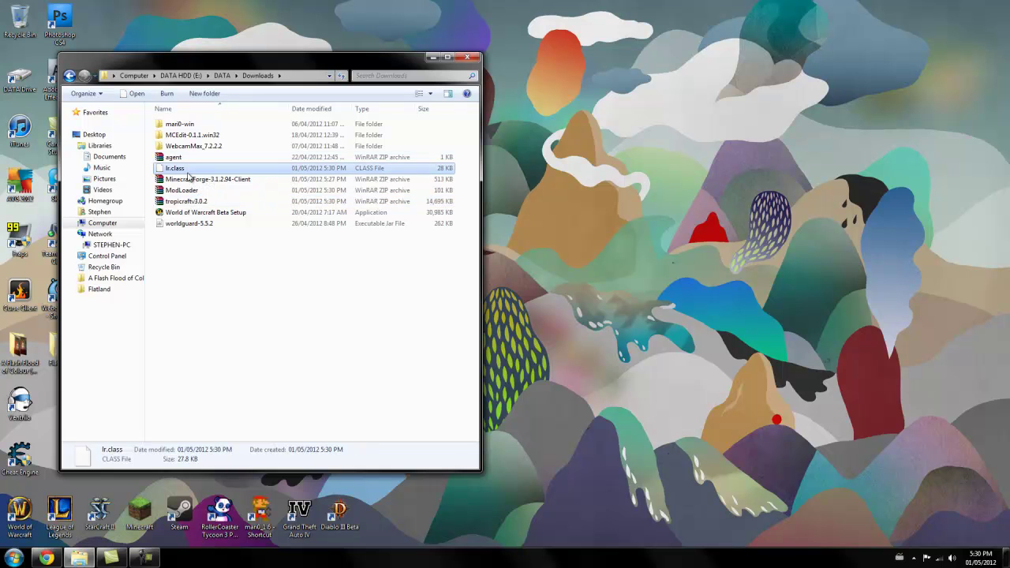
shift+click(192, 202)
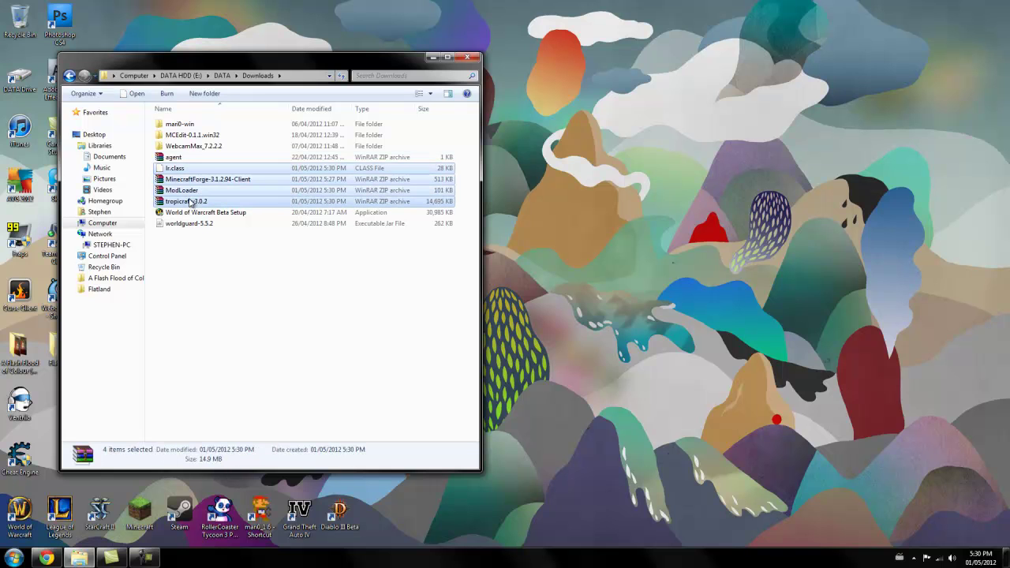
drag(188, 172, 645, 189)
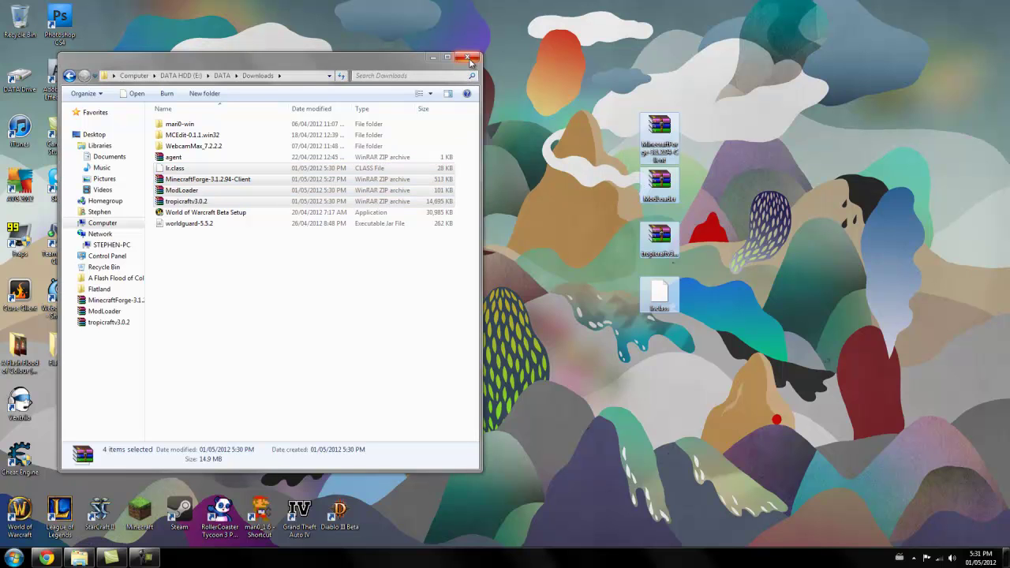
Delete those four files from the Downloads folder
click(248, 377)
click(186, 202)
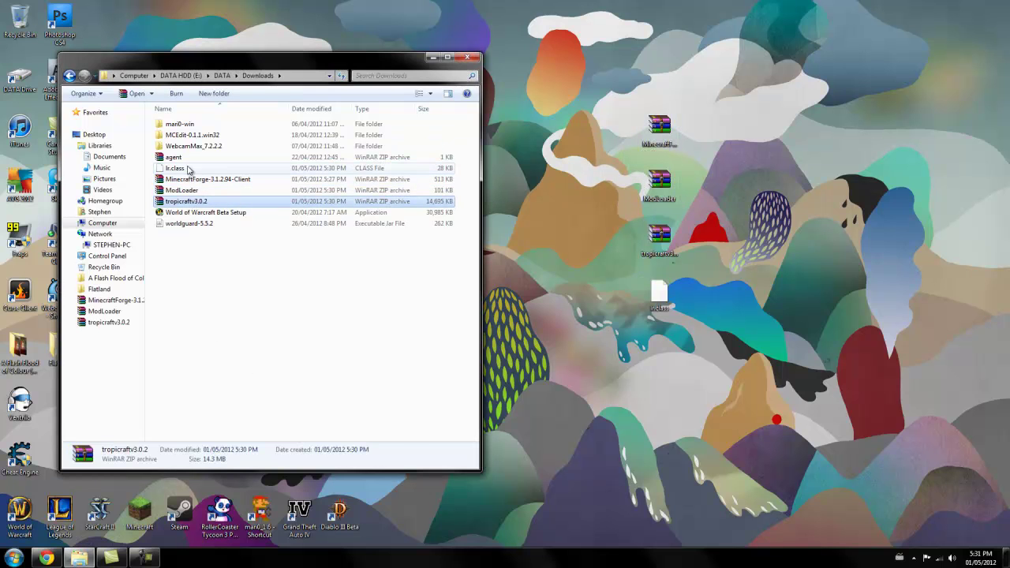
shift+click(188, 169)
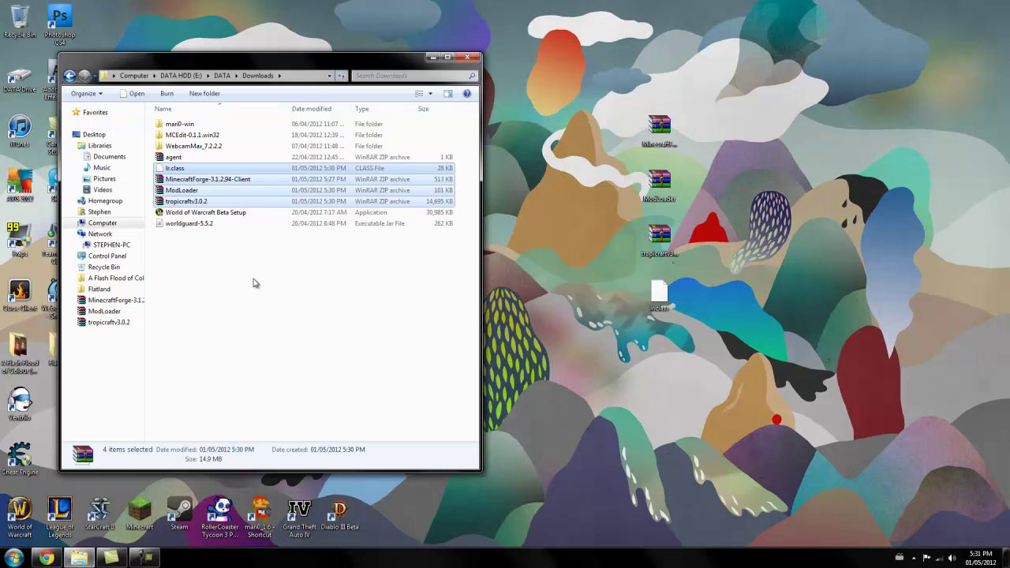
key(Delete)
key(Return)
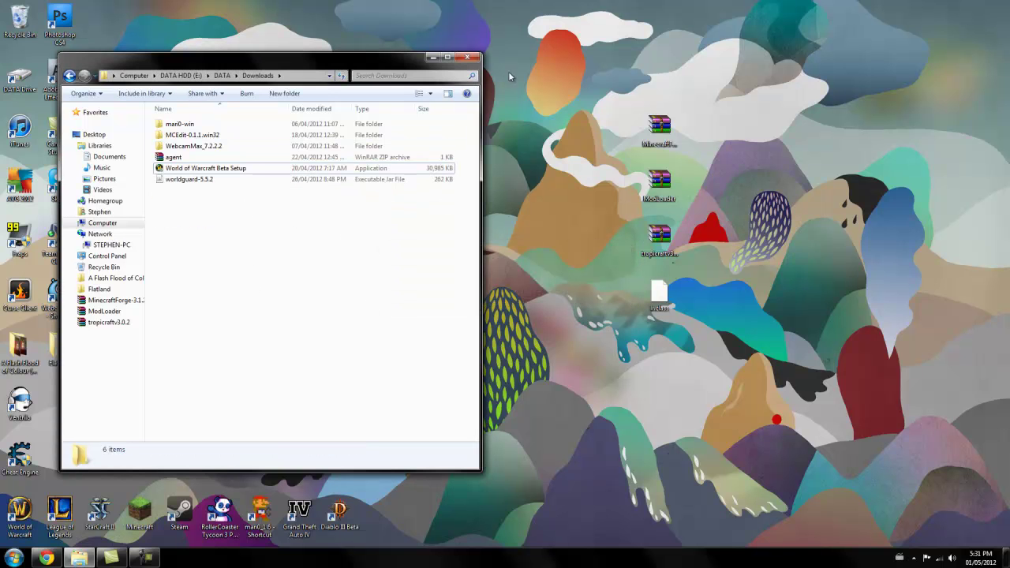
Permanently delete the four files from the Recycle Bin
click(472, 59)
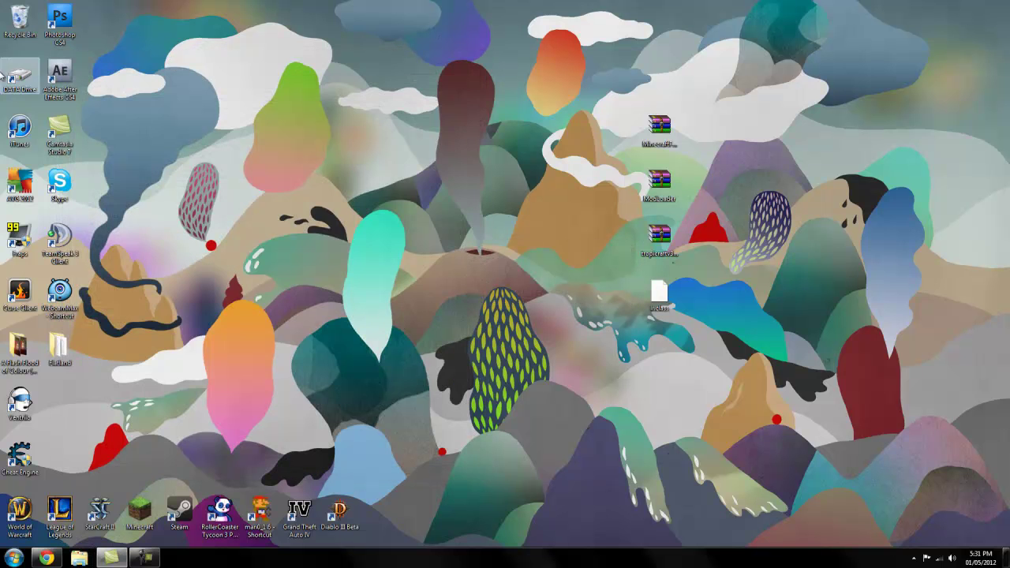
double_click(20, 19)
drag(393, 284, 147, 104)
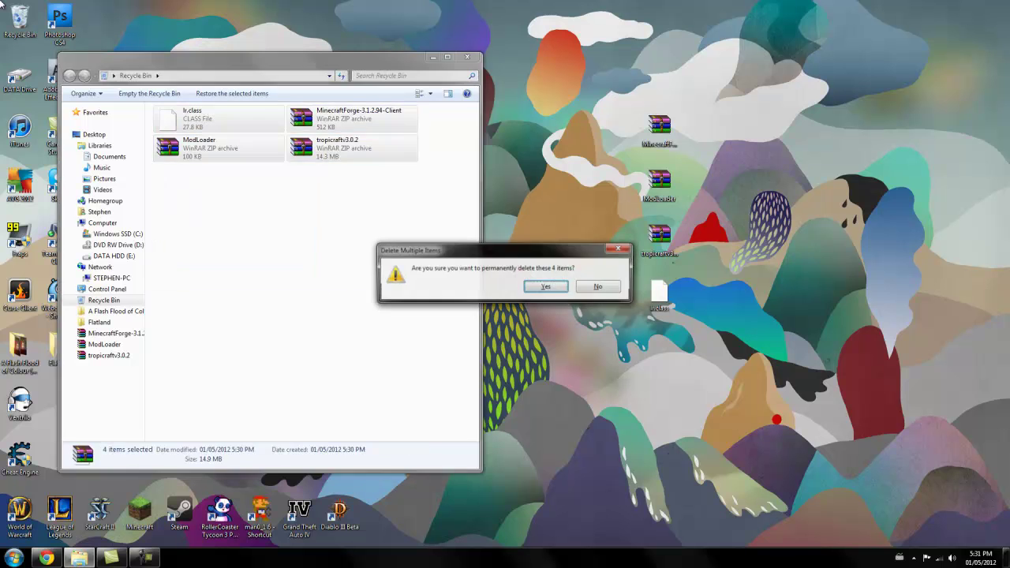
key(Delete)
key(Return)
click(467, 57)
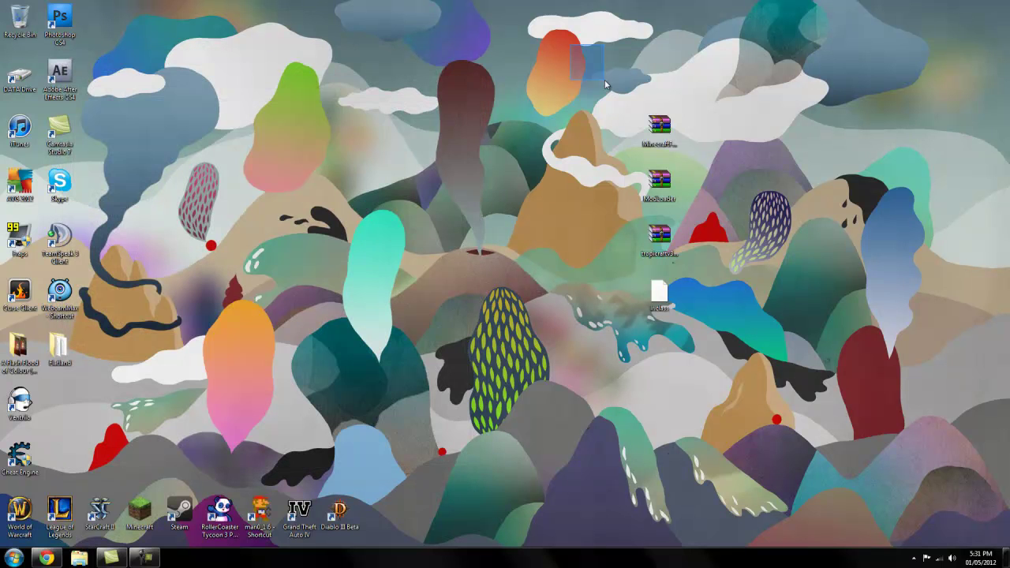
Create a desktop folder 'Minecraft Tropic Craft mods (1)' and move the four mod files into it
right_click(451, 148)
mouse_move(554, 245)
click(371, 163)
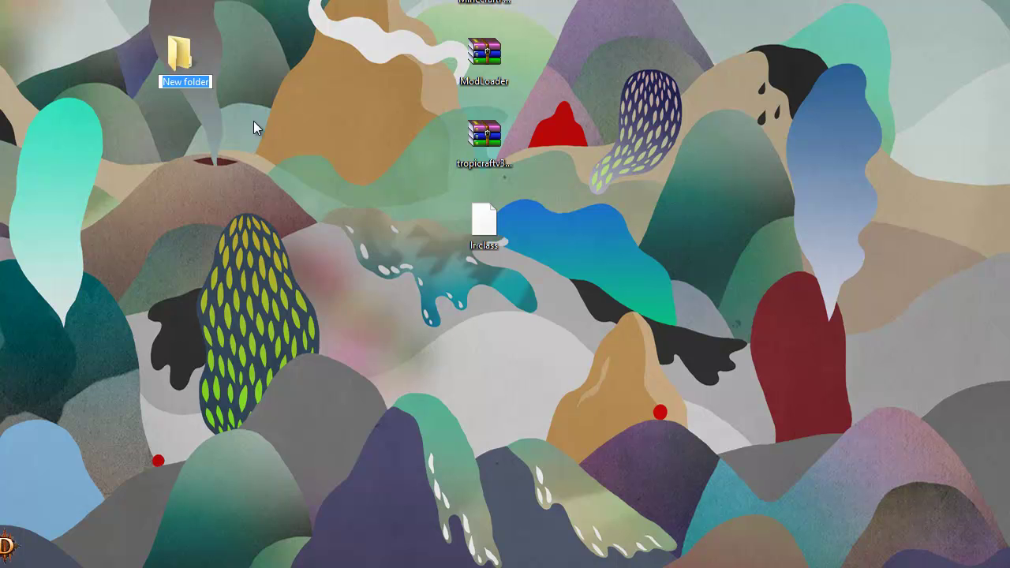
text(Minecraft )
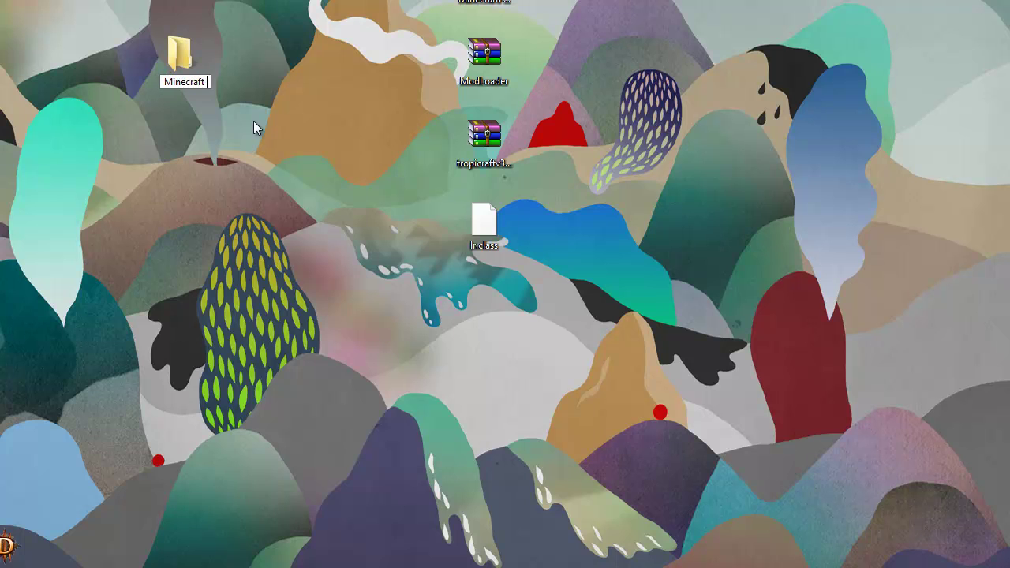
text(Tr)
text(opic Craft mods (1)
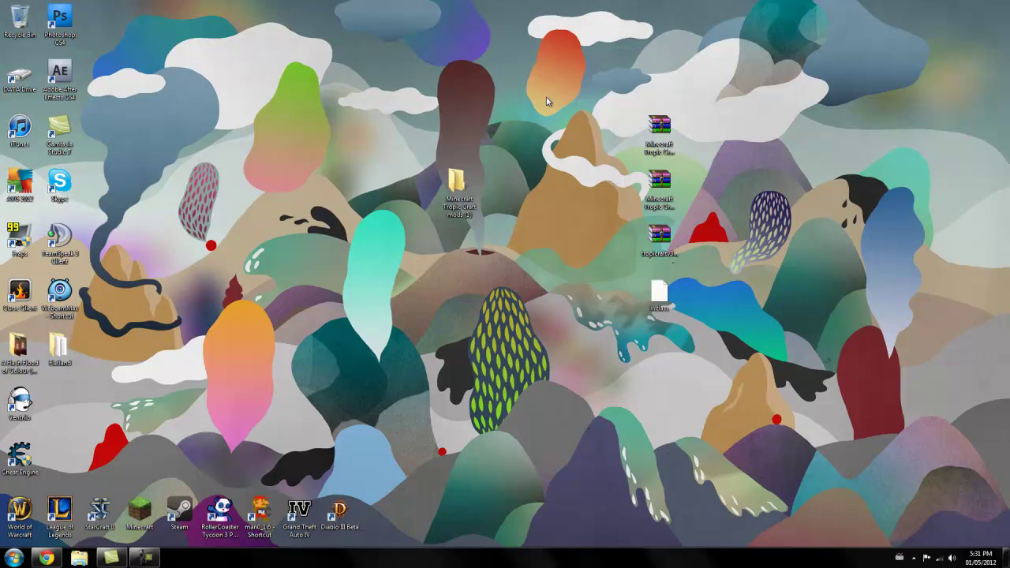
drag(548, 101, 710, 352)
drag(655, 136, 450, 193)
Inside the new folder, extract tropicraftv3.0.2 to a tropicraftv3.0.2 subfolder
double_click(458, 186)
right_click(179, 160)
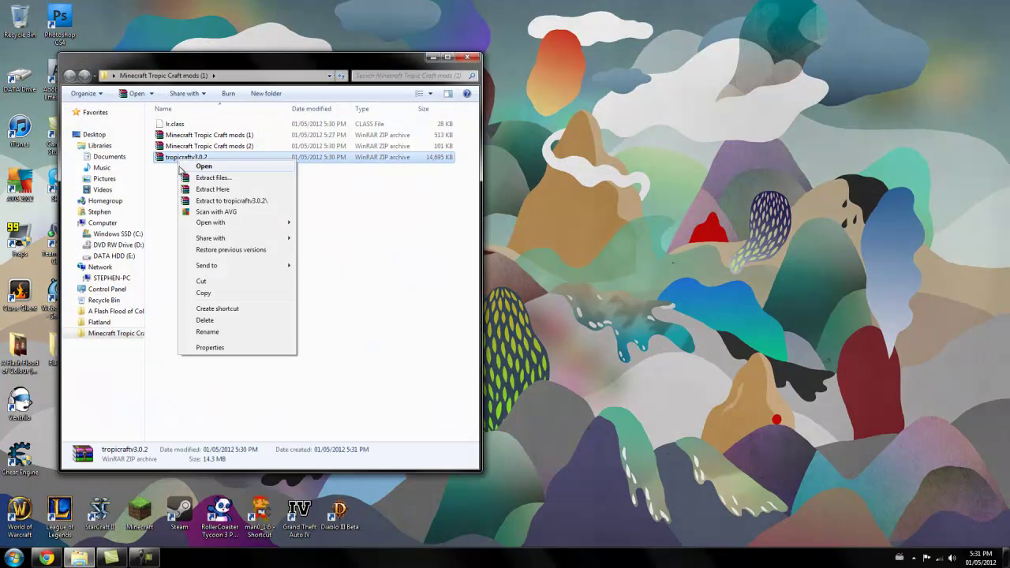
click(247, 202)
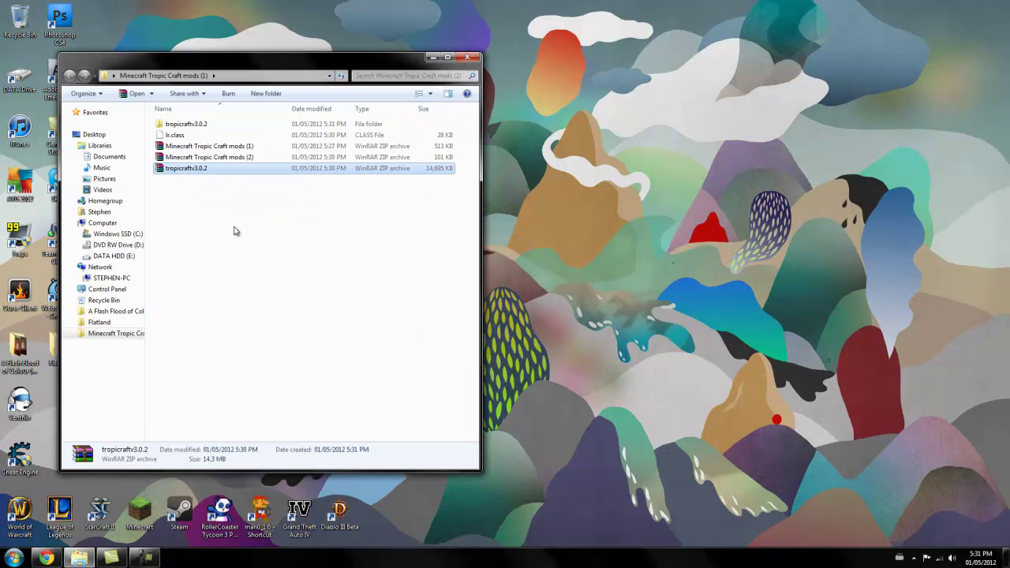
click(219, 159)
click(229, 148)
click(221, 157)
click(225, 147)
click(217, 157)
click(205, 149)
Open E: › DATA › Downloads in a second window snapped to the right half
click(13, 558)
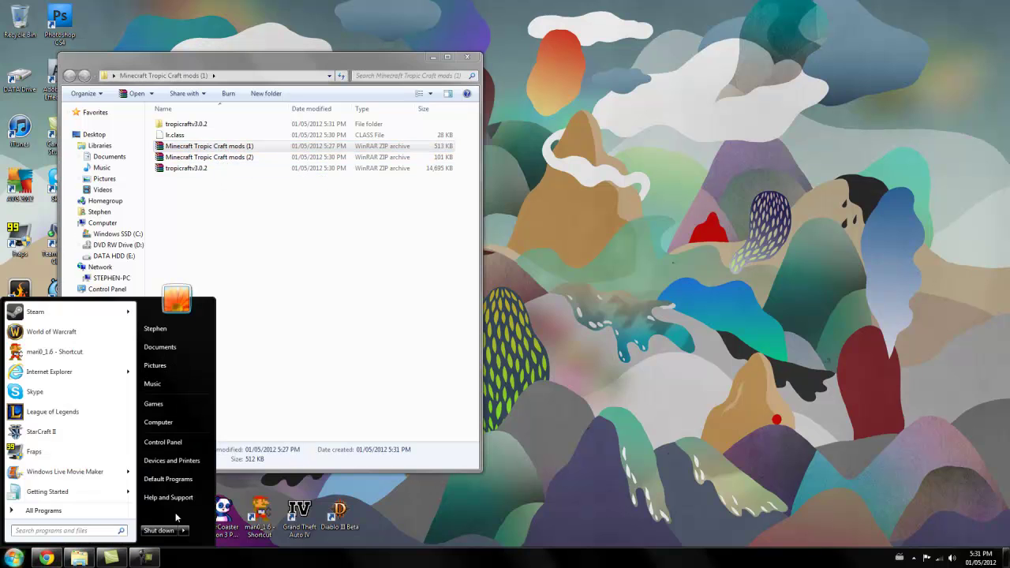
click(161, 423)
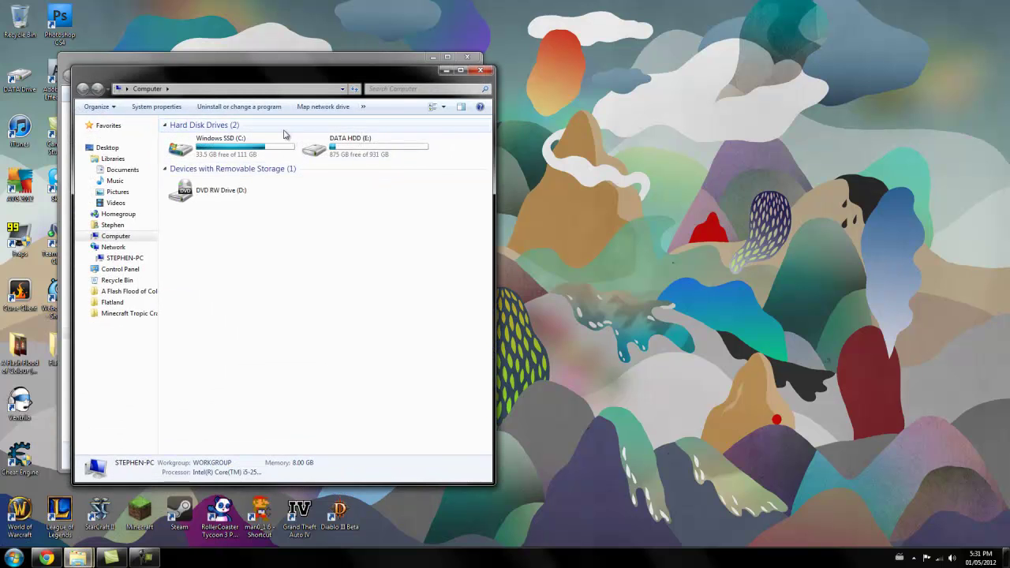
double_click(308, 141)
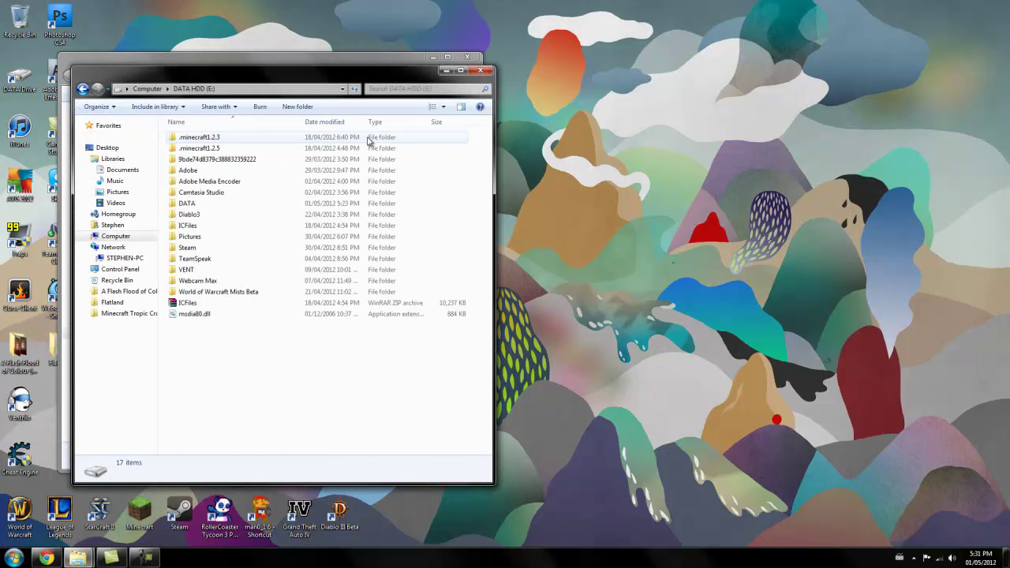
double_click(218, 204)
double_click(232, 138)
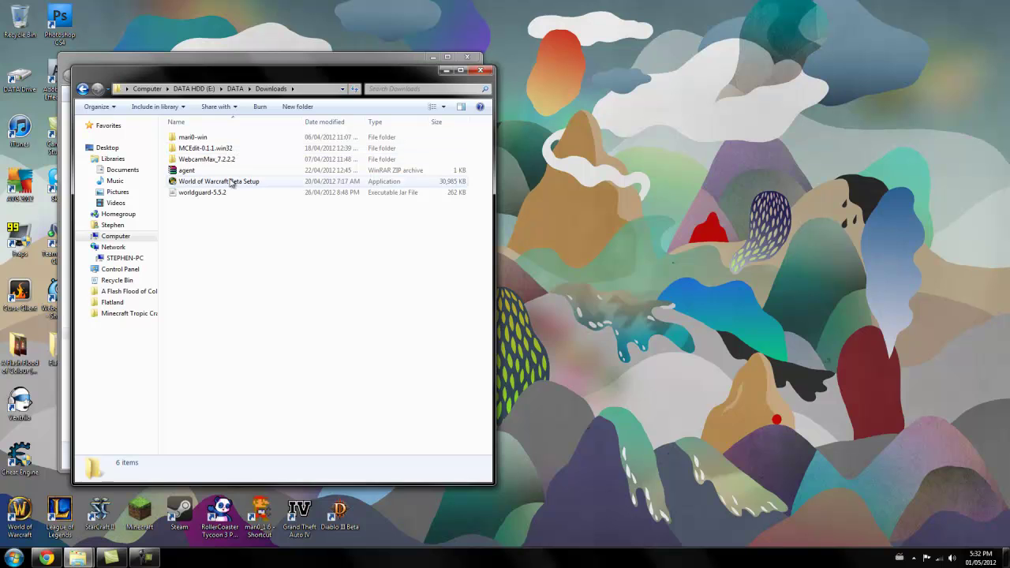
mouse_move(297, 70)
mouse_down()
mouse_move(658, 43)
mouse_move(1009, 54)
mouse_up()
Inspect the contents of the Minecraft Tropic Craft mods (1) and (2) archives
click(243, 213)
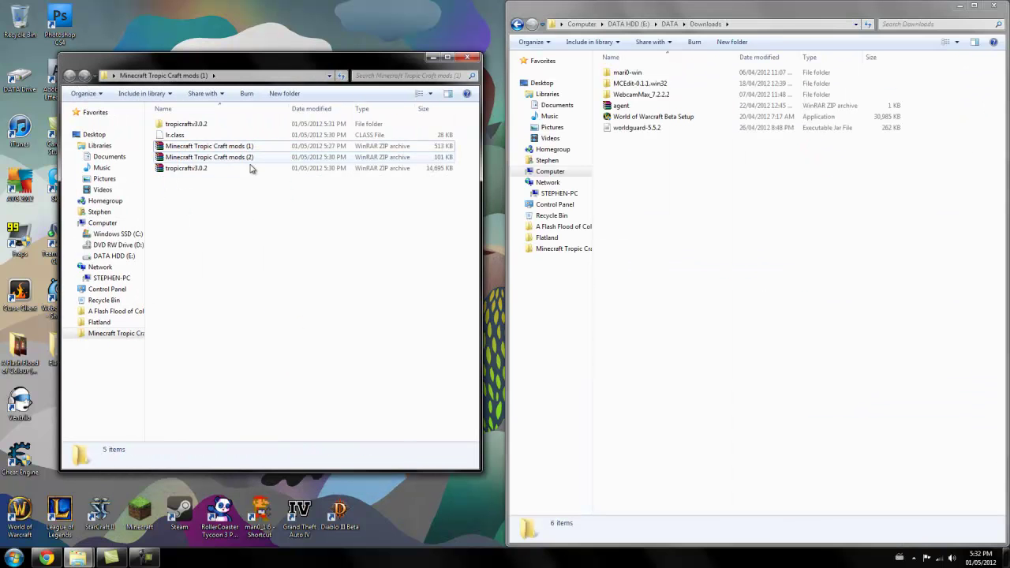
click(224, 147)
double_click(225, 150)
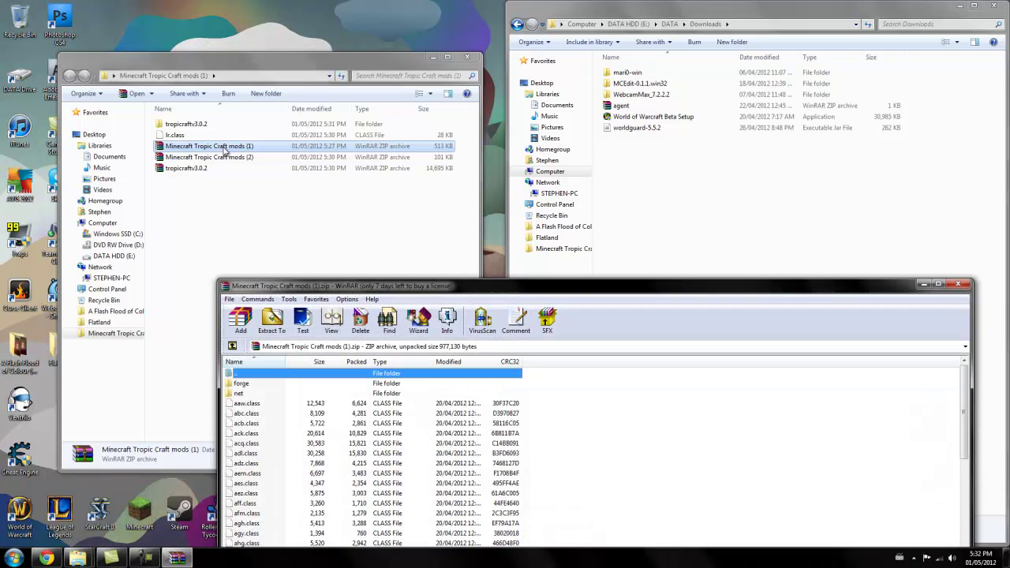
drag(423, 229, 422, 4)
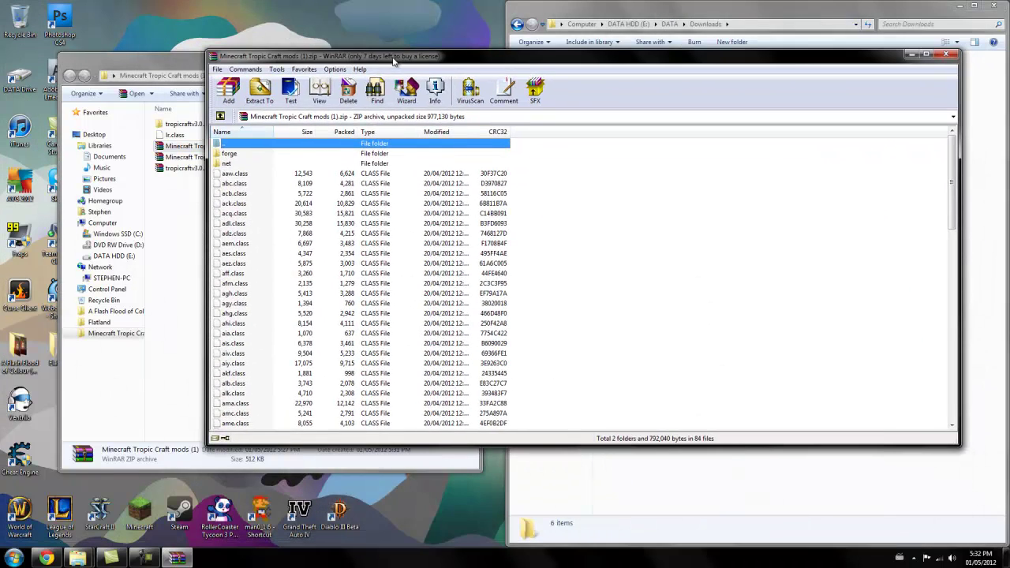
click(947, 56)
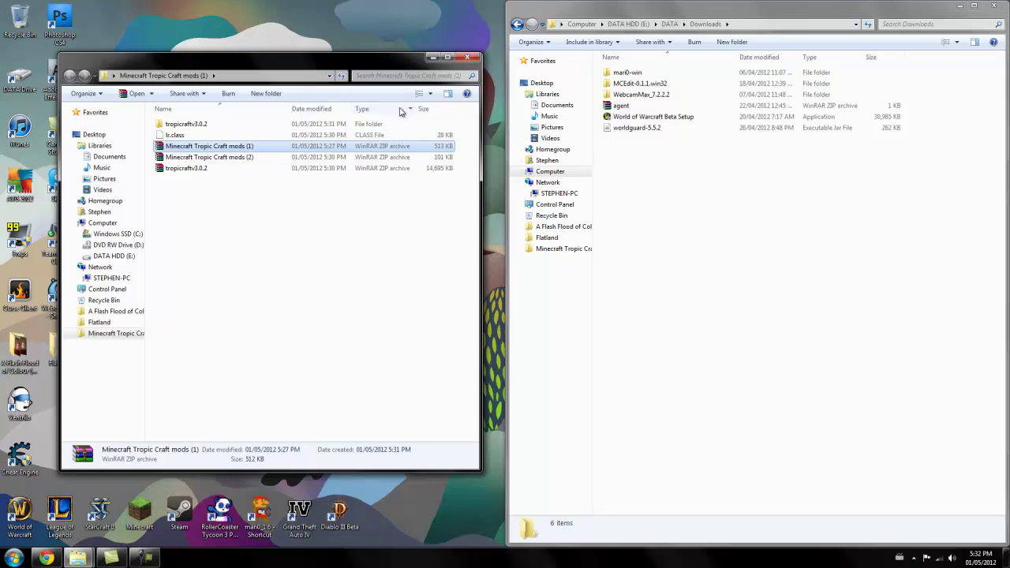
double_click(232, 159)
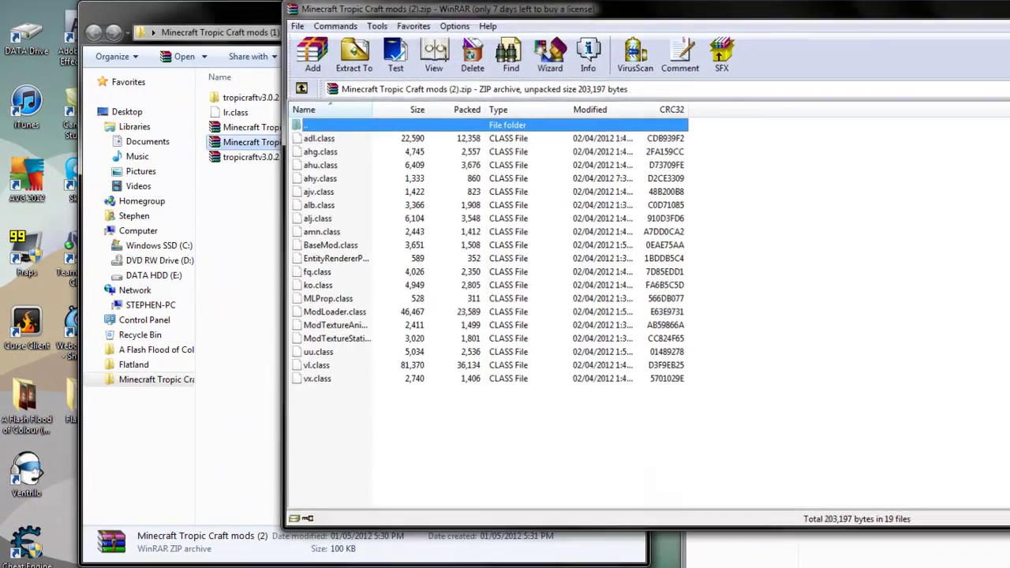
key(Escape)
click(341, 267)
click(242, 147)
Create a 'Mod load' folder and move the mods (2) zip into it
right_click(260, 247)
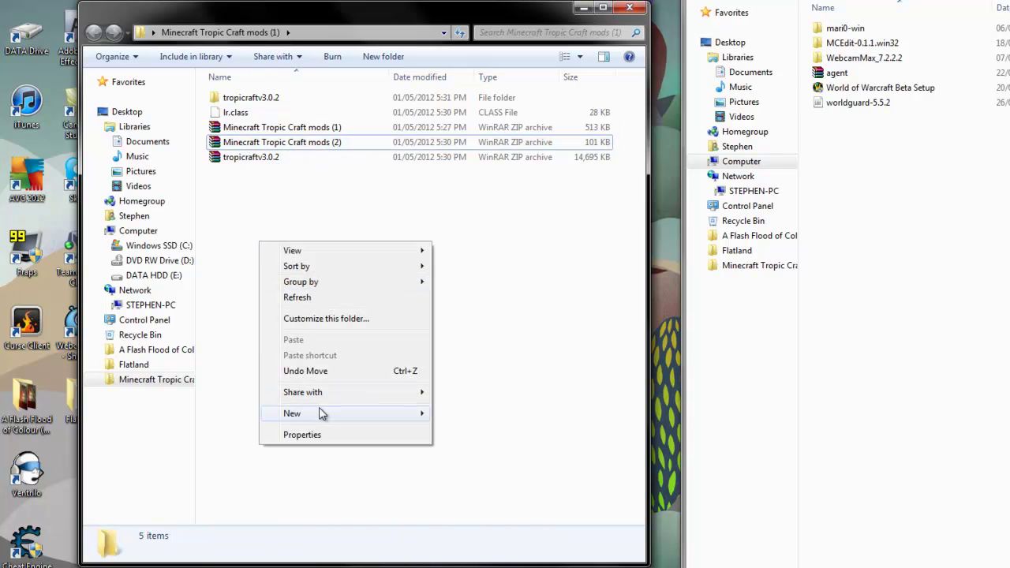
mouse_move(320, 413)
click(536, 417)
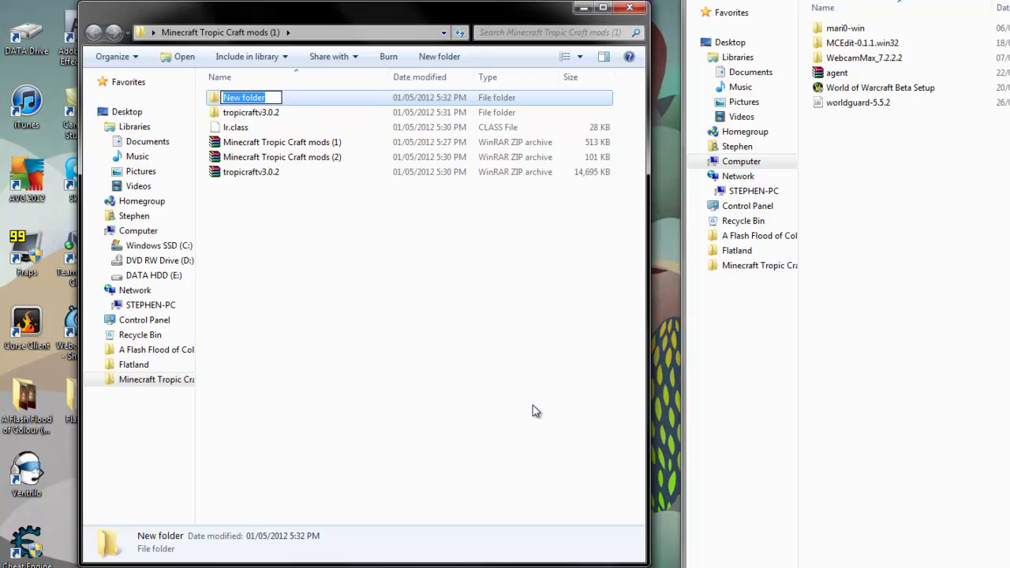
text(Mod load)
key(Return)
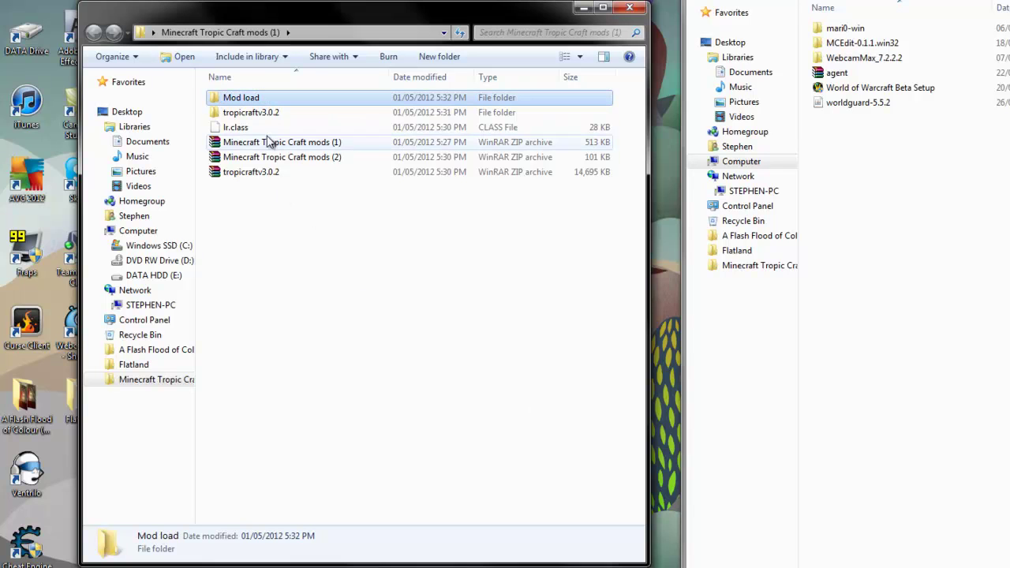
click(305, 264)
mouse_move(305, 164)
mouse_down()
mouse_move(260, 44)
mouse_move(247, 100)
mouse_up()
Extract the zip's 19 class files into Mod load, delete the zip, and go back
double_click(248, 99)
click(263, 101)
double_click(263, 101)
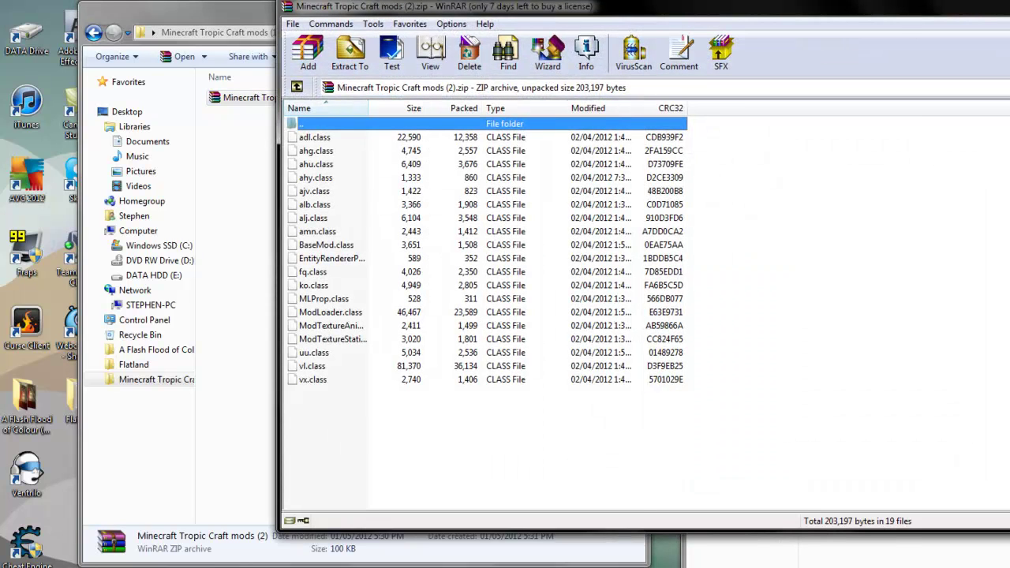
key(Escape)
right_click(345, 97)
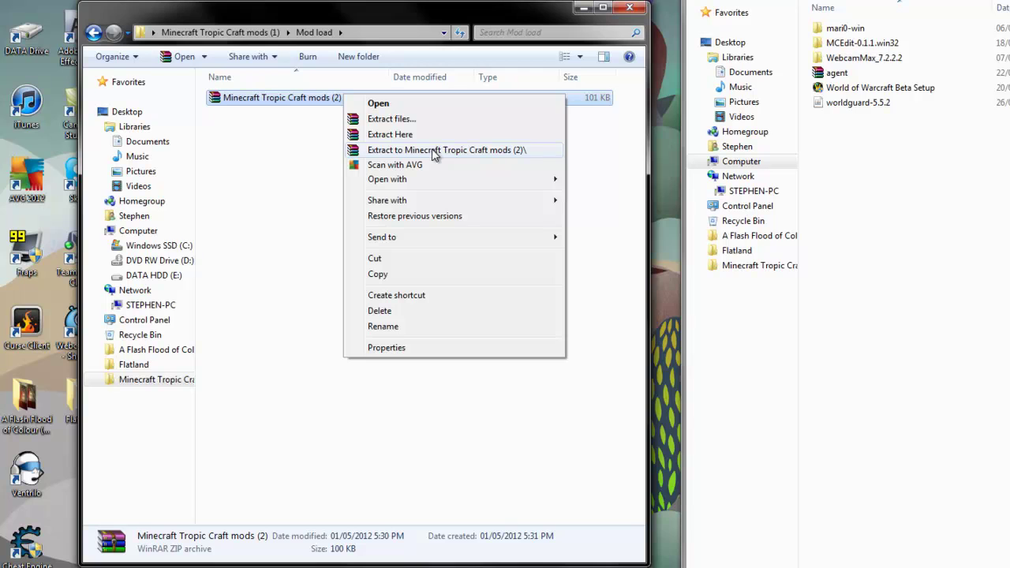
click(433, 135)
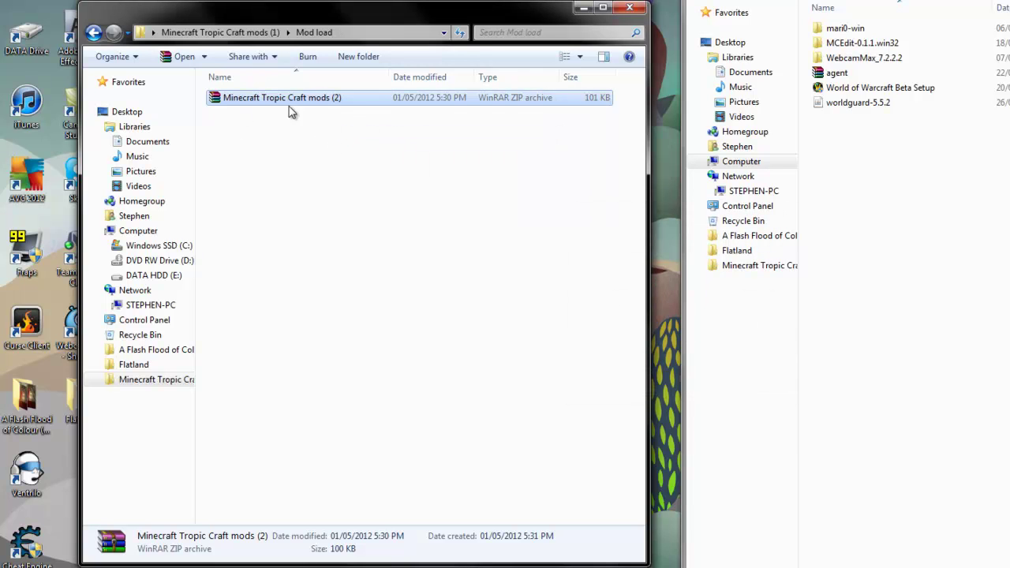
key(Delete)
key(Return)
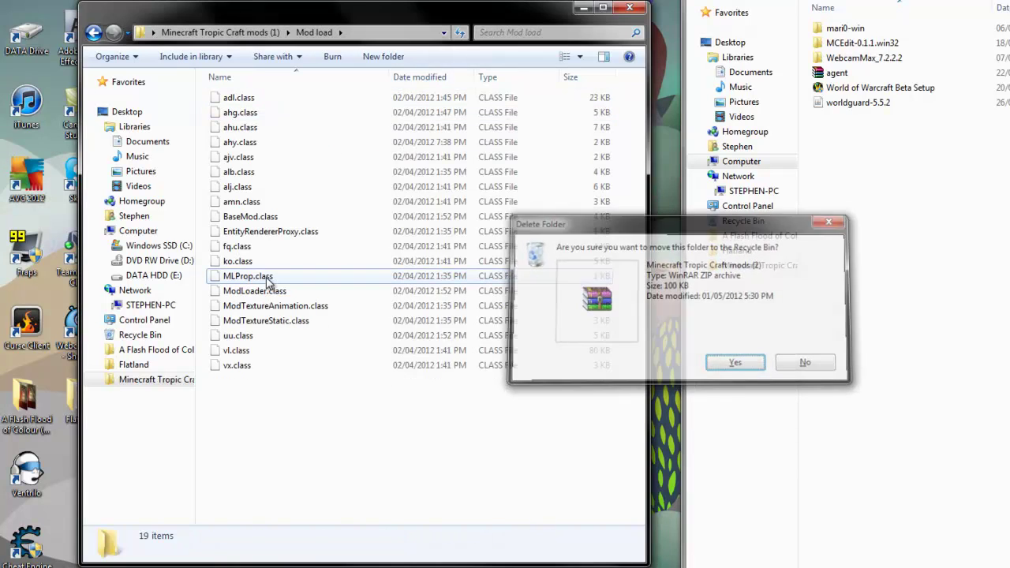
key(BackSpace)
Create a 'Minecraft forge' folder and move the mods (1) zip into it
right_click(332, 299)
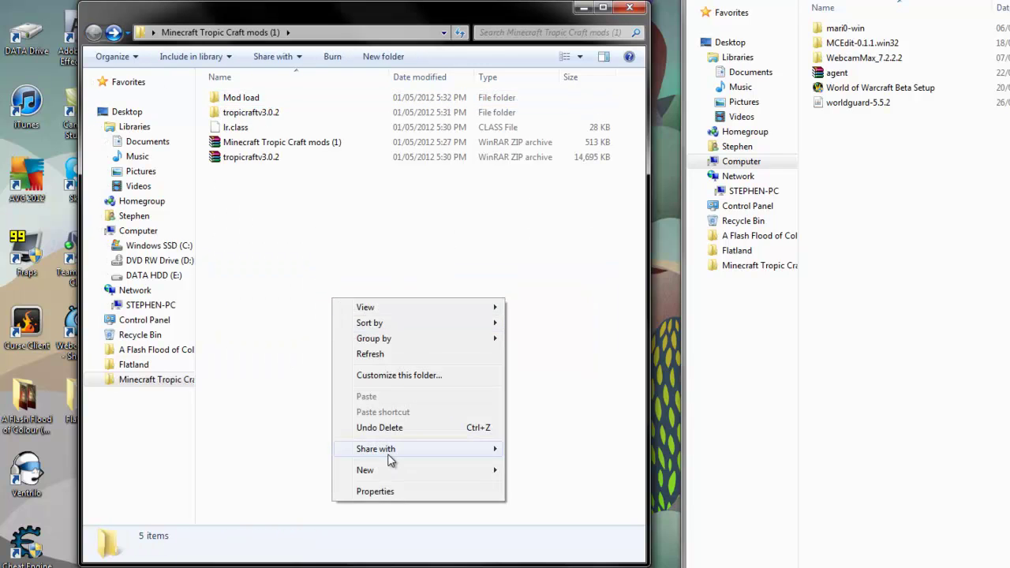
mouse_move(390, 469)
click(611, 472)
text(Minecraft fo)
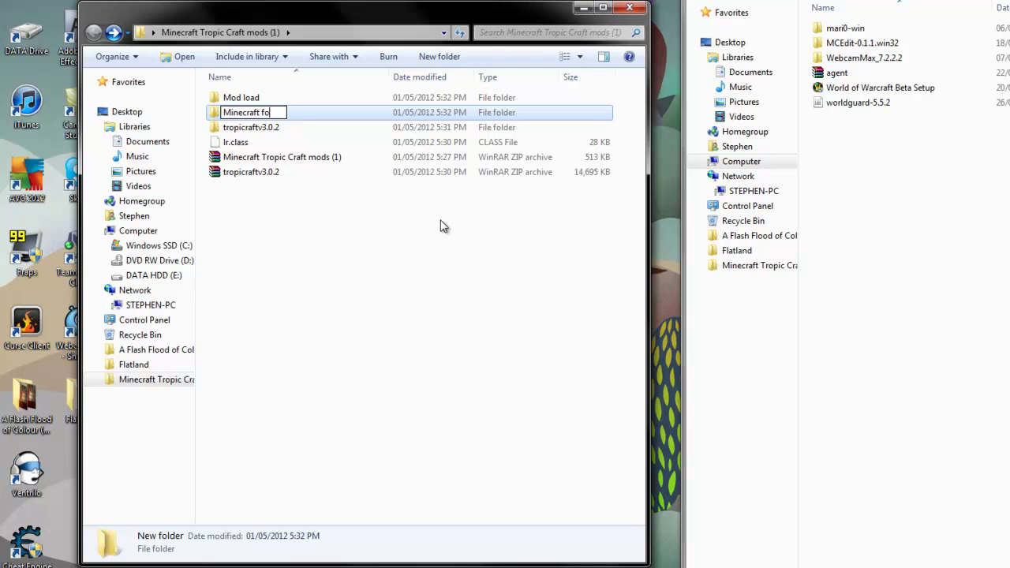
text(rge)
key(Return)
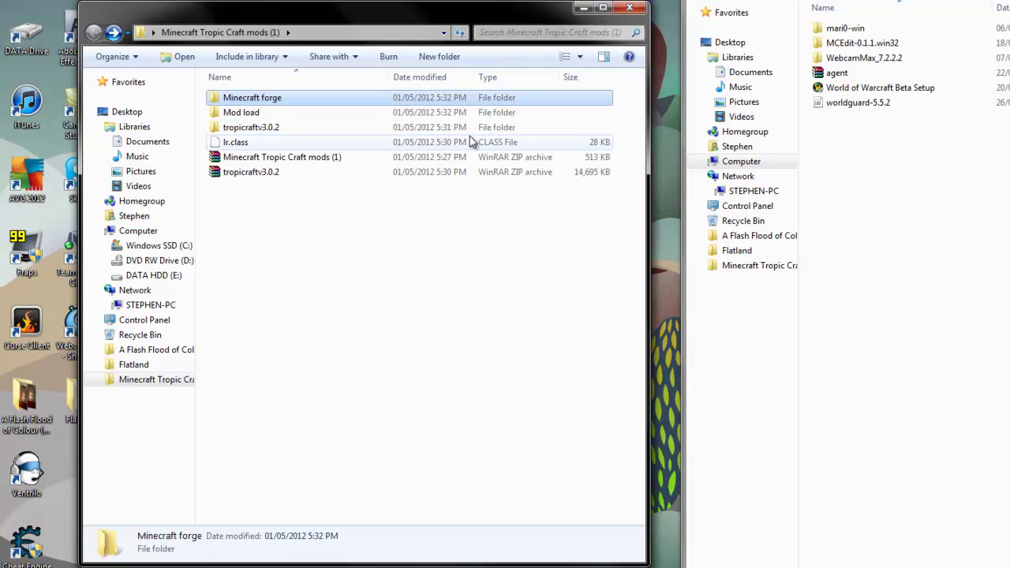
click(332, 157)
drag(332, 157, 254, 98)
Extract the mods (1) zip into its own folder, delete the zip, and go back
double_click(261, 98)
right_click(300, 110)
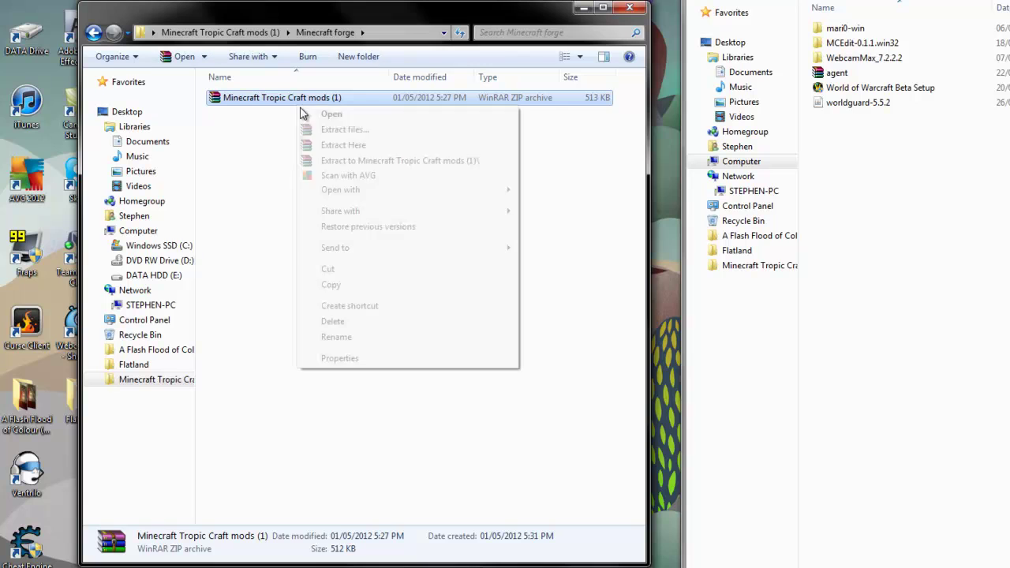
click(359, 161)
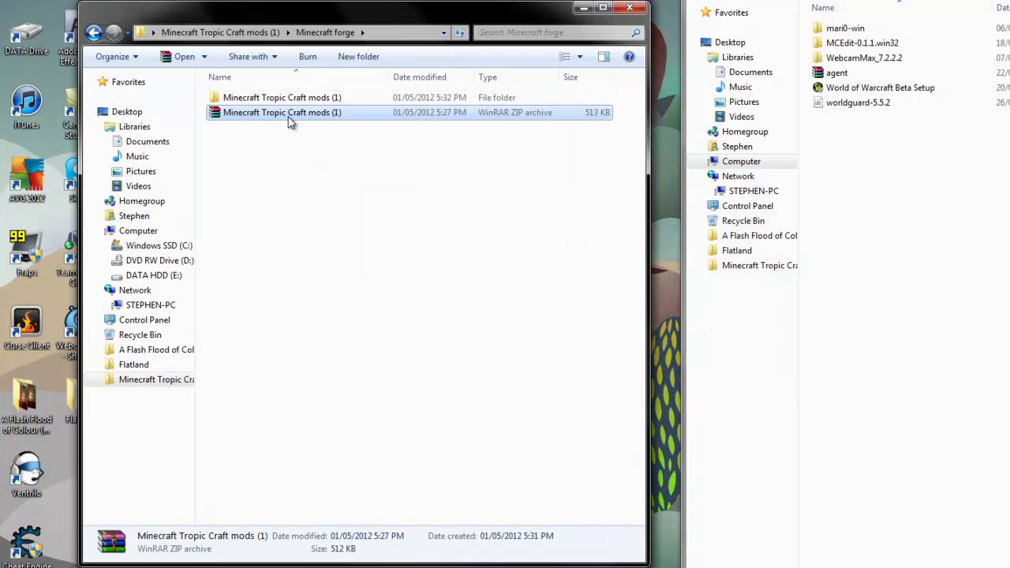
right_click(286, 98)
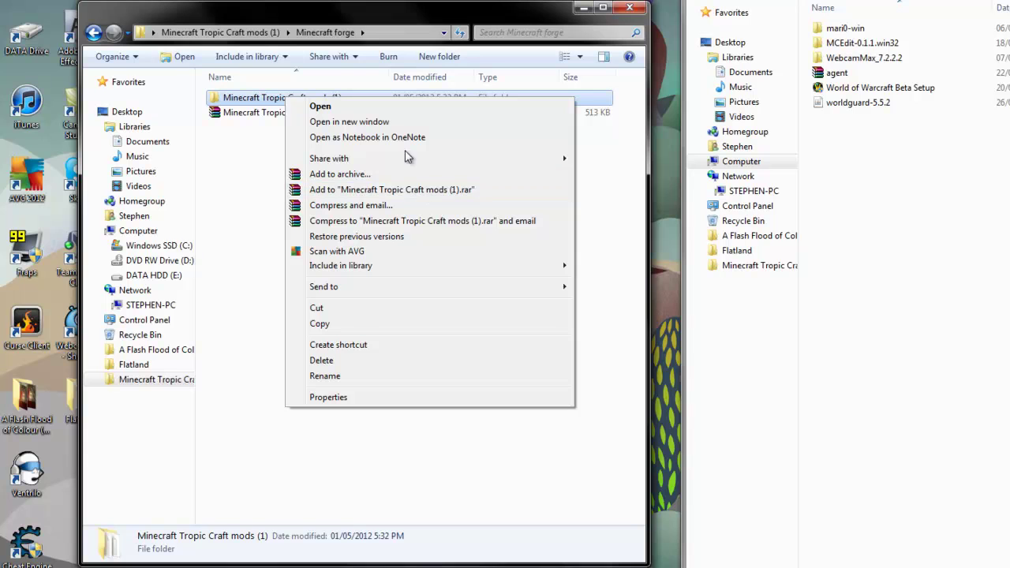
click(259, 114)
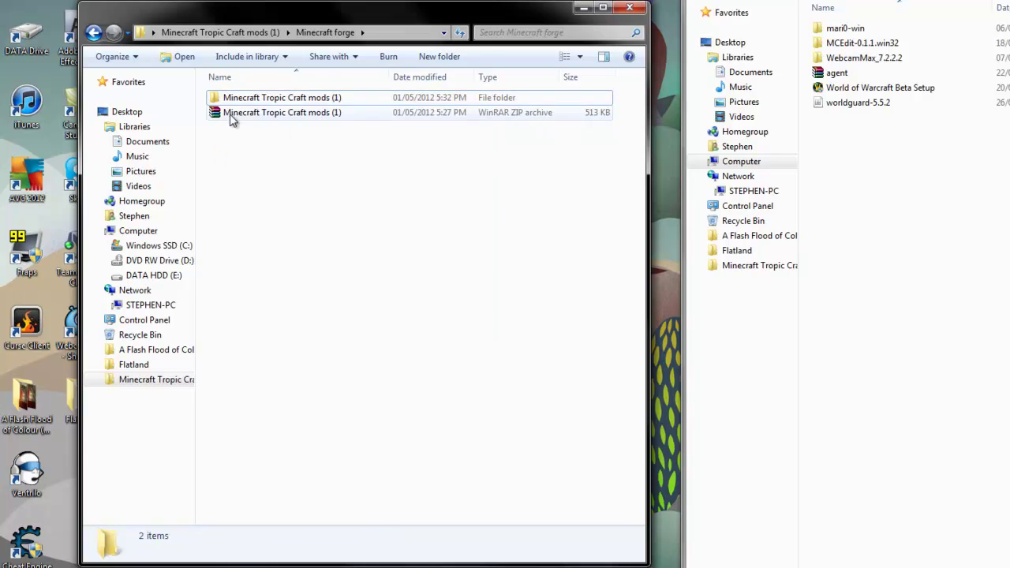
click(257, 114)
key(Delete)
key(Return)
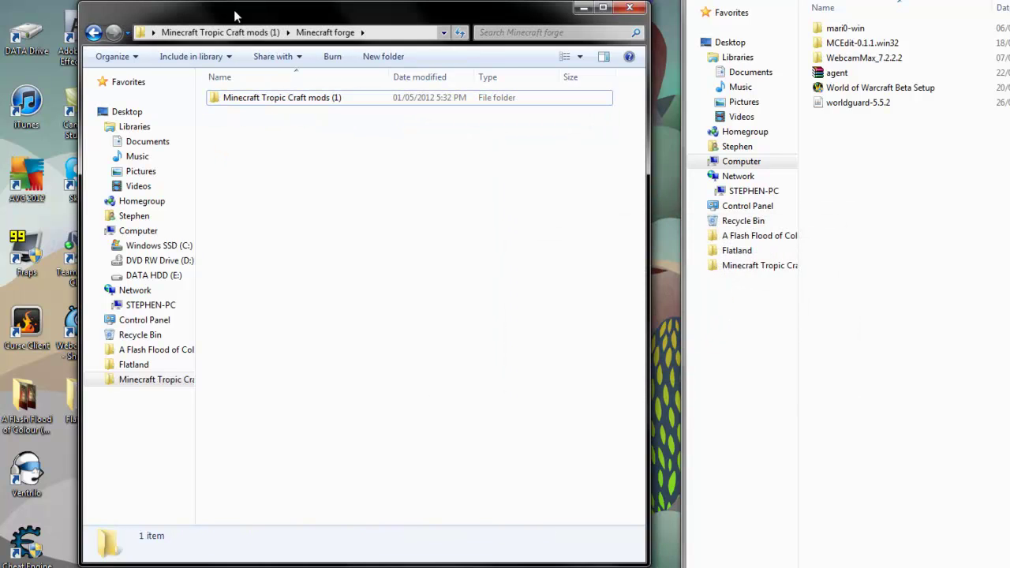
click(94, 36)
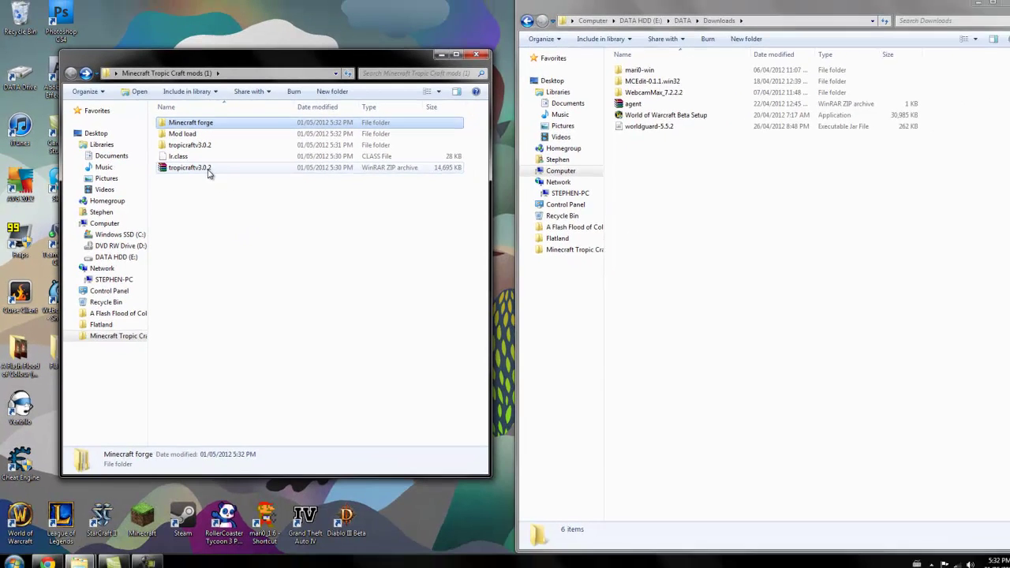
Delete the tropicraftv3.0.2 zip from the mods folder
click(203, 172)
key(Delete)
key(Return)
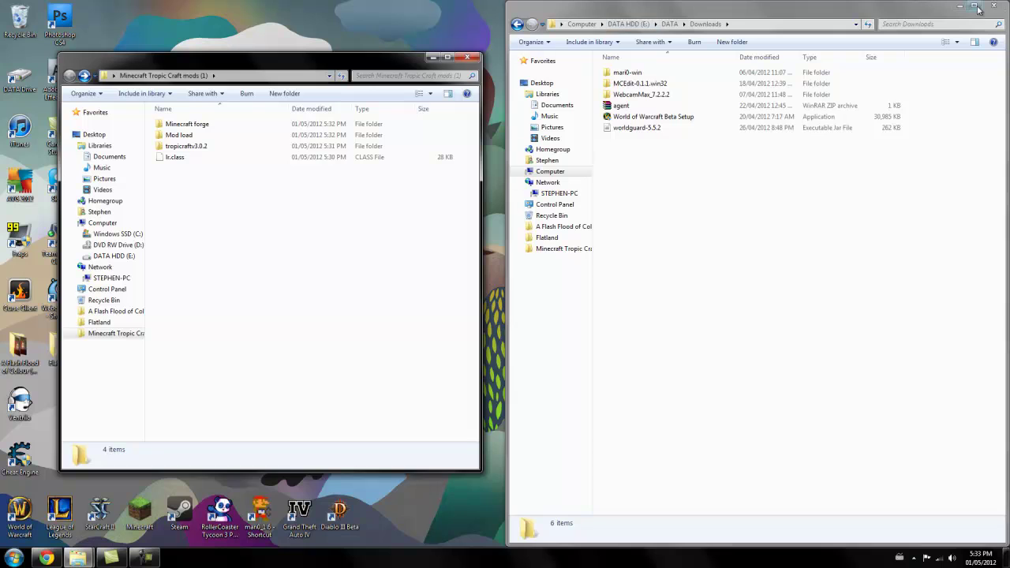
Close Downloads, dock the mods folder right and the %appdata% Roaming folder left
click(994, 5)
key(super+Right)
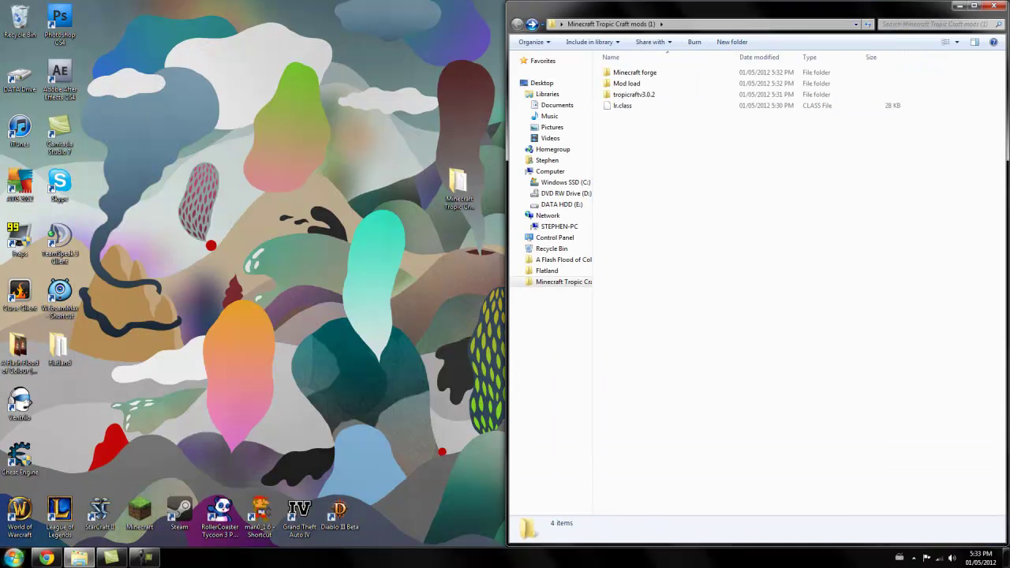
key(super)
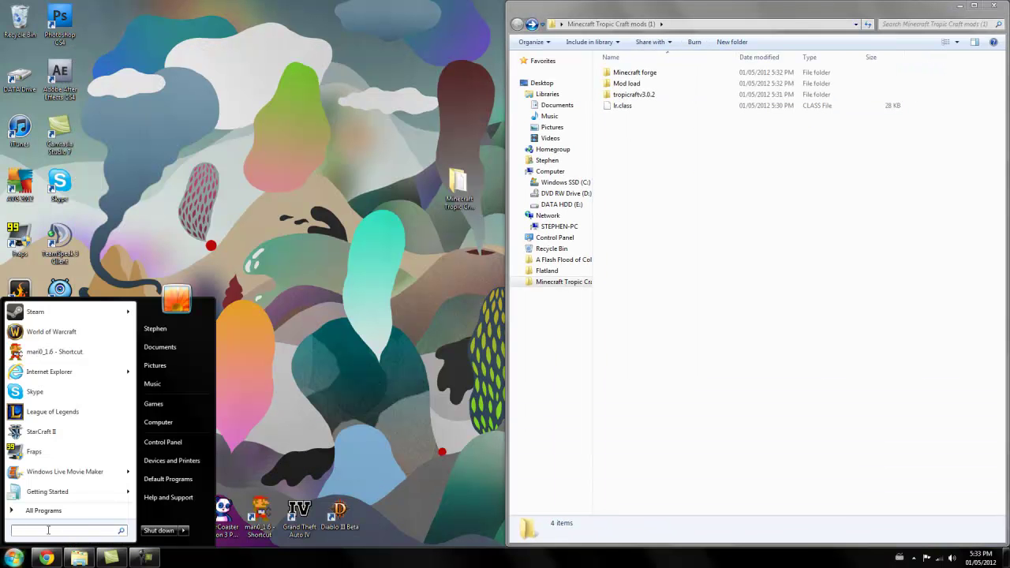
text(%appdata%)
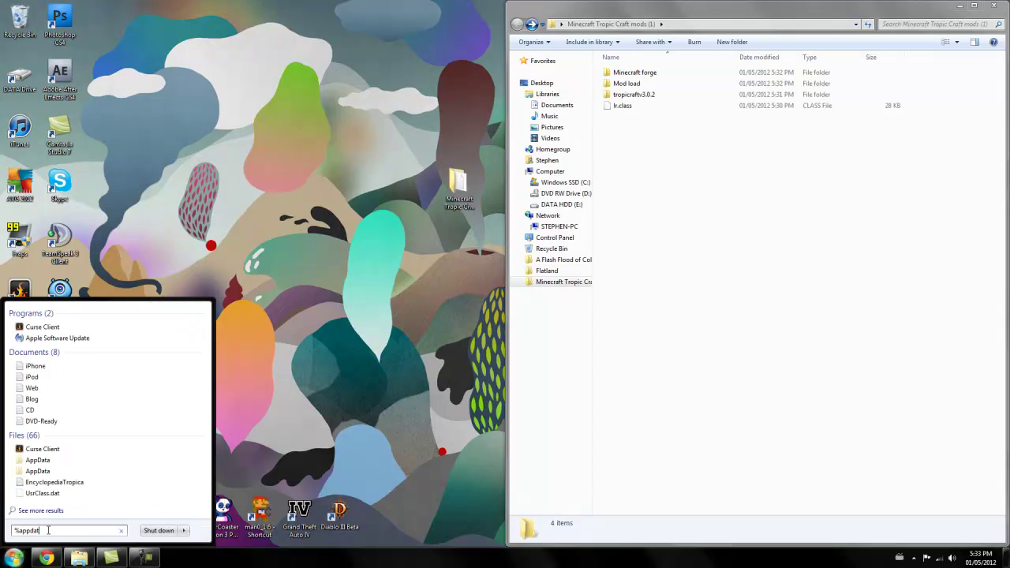
key(Return)
drag(260, 72, 2, 47)
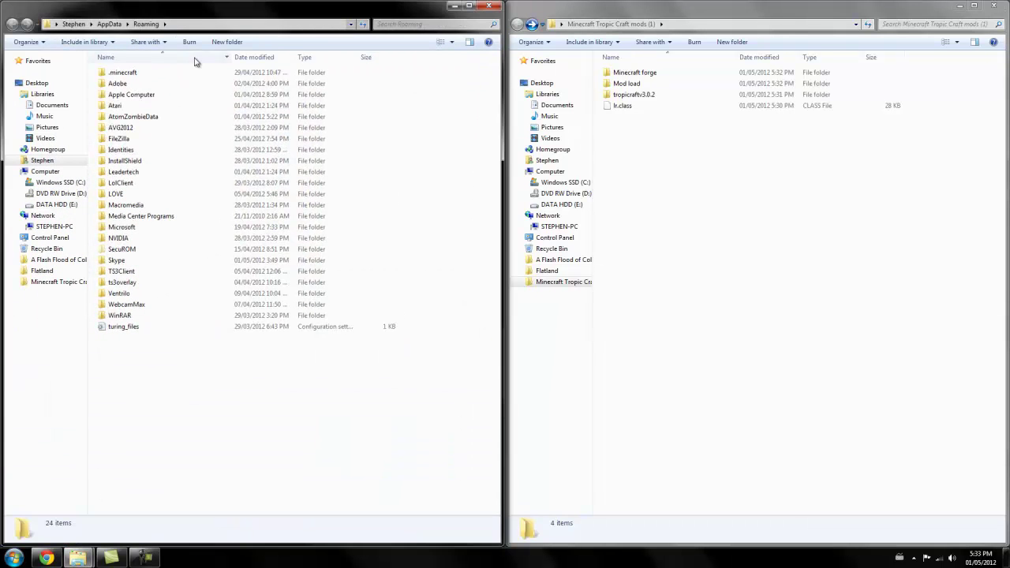
Navigate into the .minecraft bin folder
double_click(139, 75)
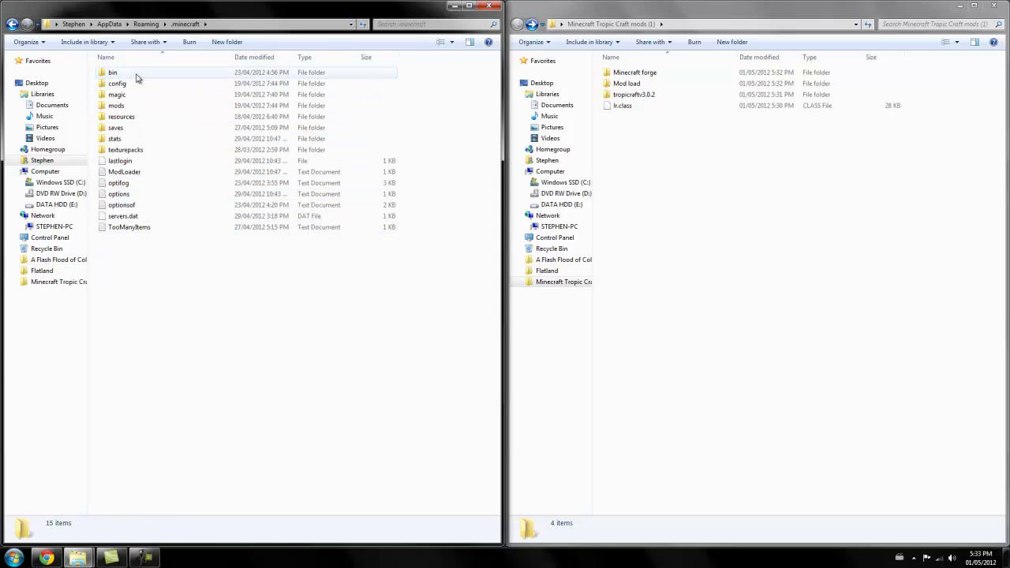
double_click(131, 84)
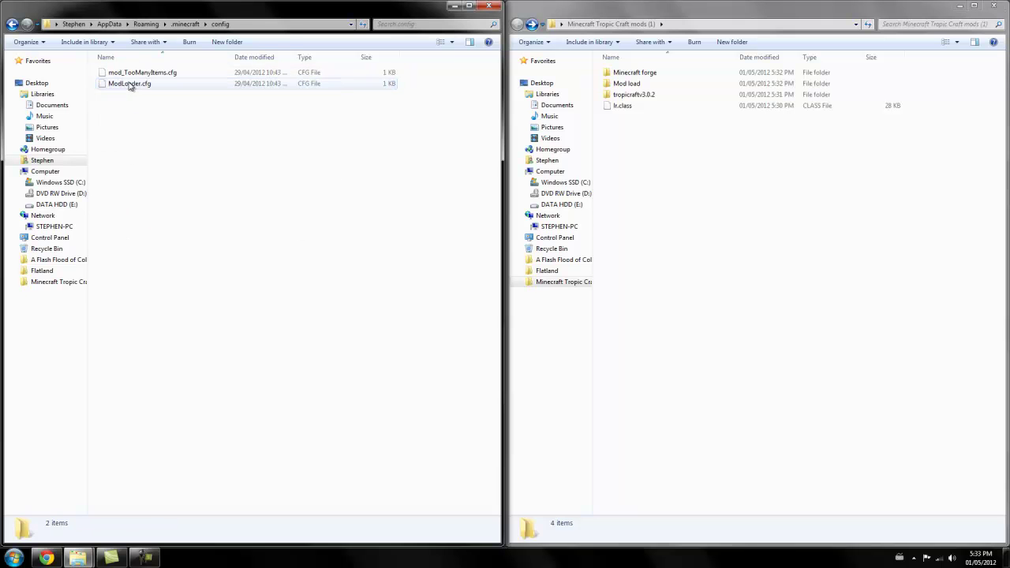
click(12, 24)
double_click(156, 74)
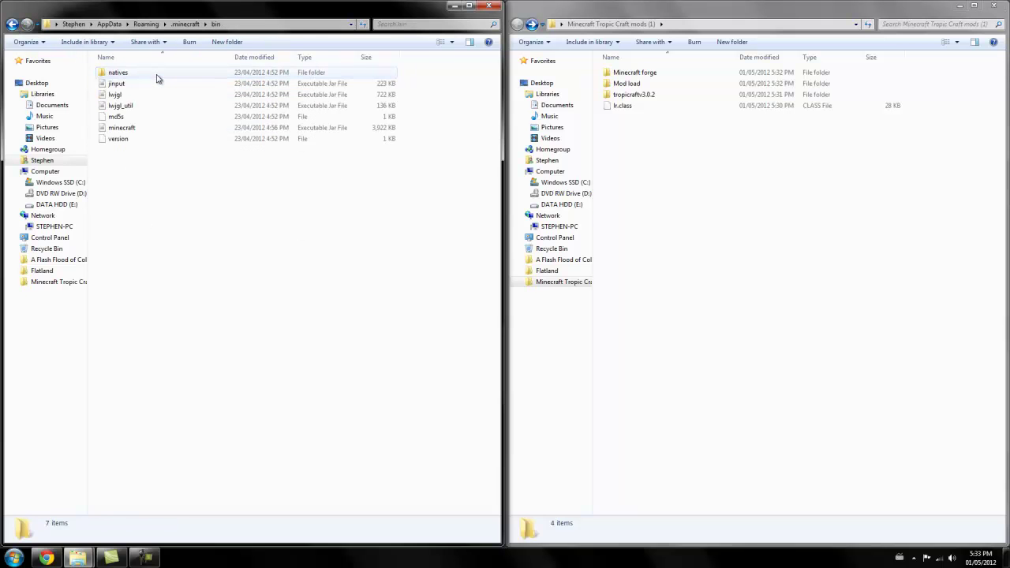
Open minecraft.jar with WinRAR archiver after it fails to launch as a jarfile
double_click(163, 131)
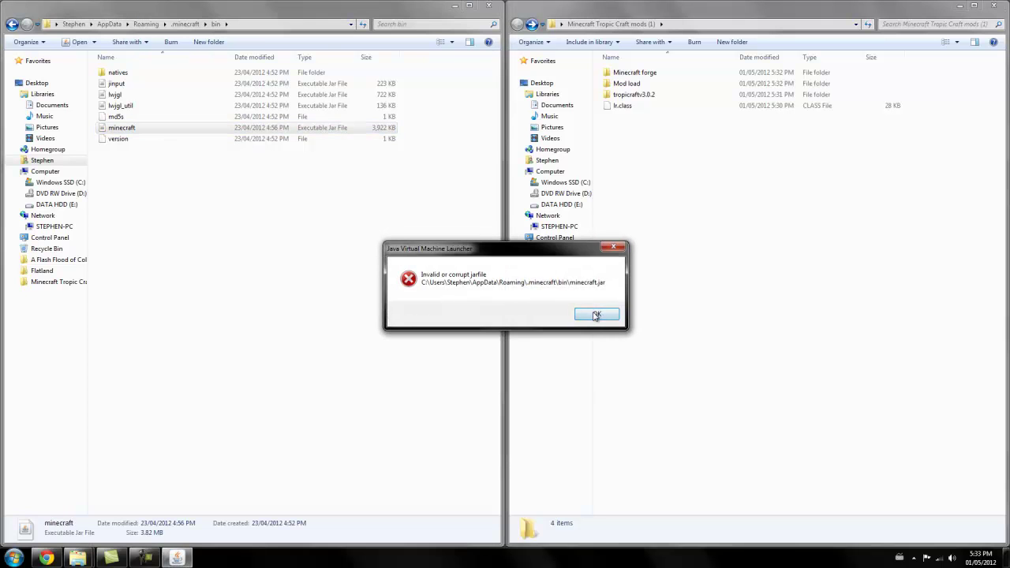
click(597, 314)
right_click(184, 128)
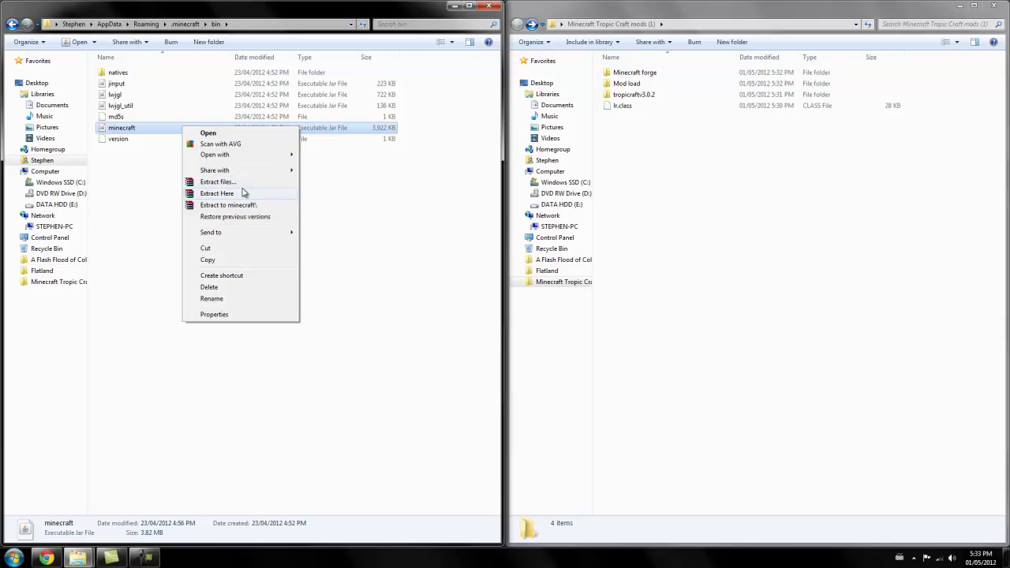
mouse_move(263, 156)
click(363, 168)
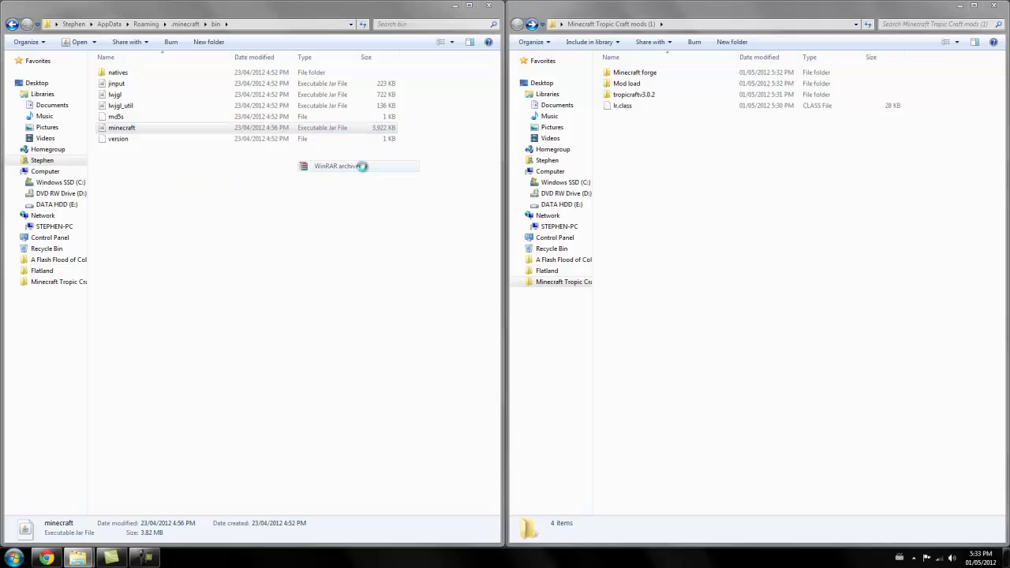
Add all class files from the Mod load folder into minecraft.jar
drag(440, 63, 0, 71)
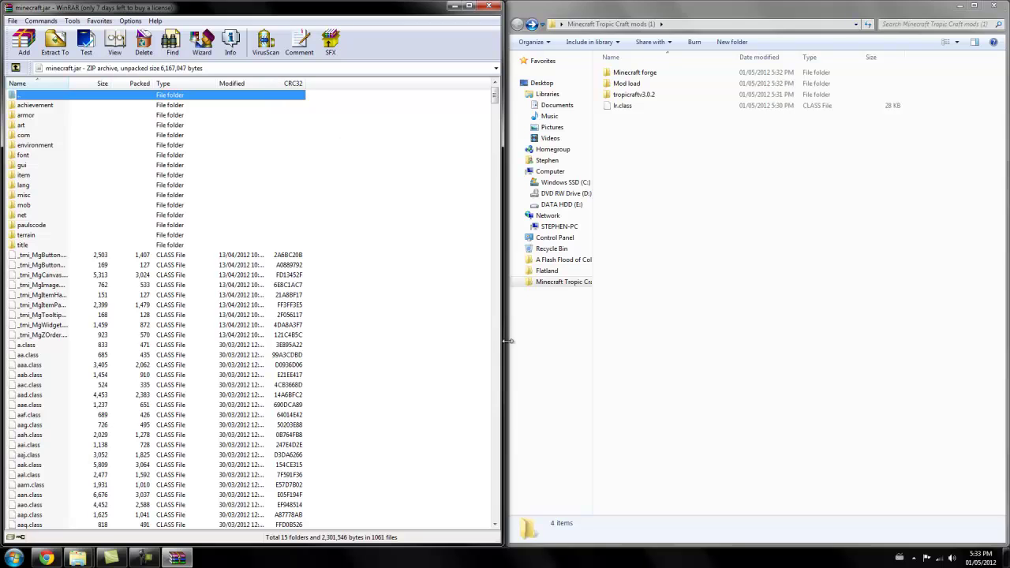
click(709, 284)
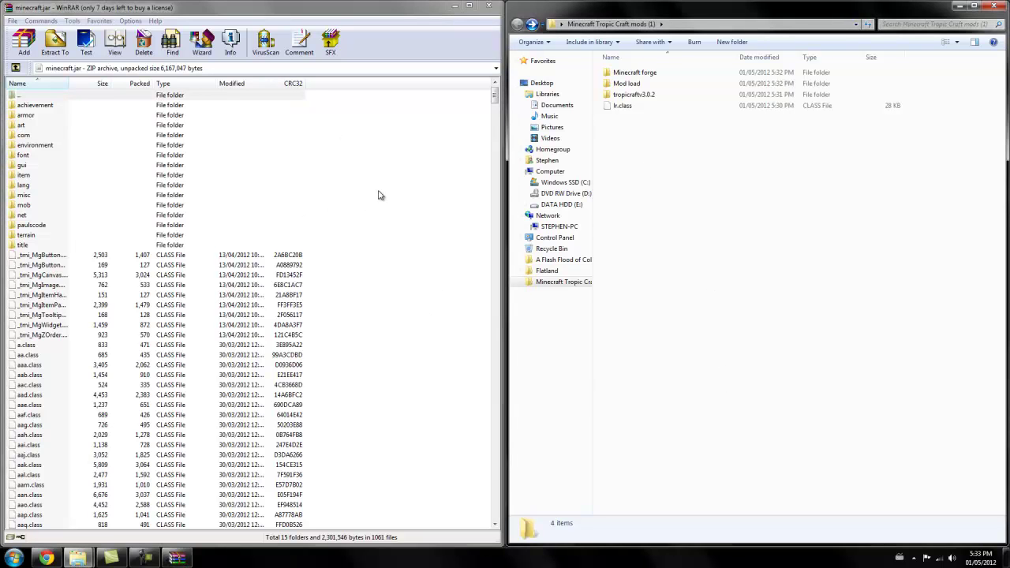
click(421, 179)
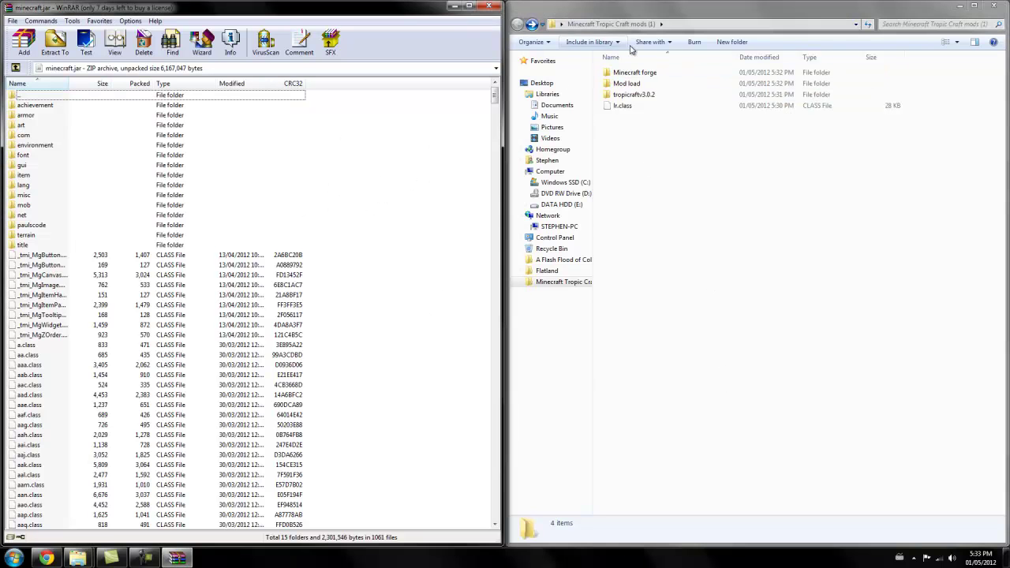
double_click(647, 84)
drag(692, 381, 612, 3)
drag(611, 224, 260, 299)
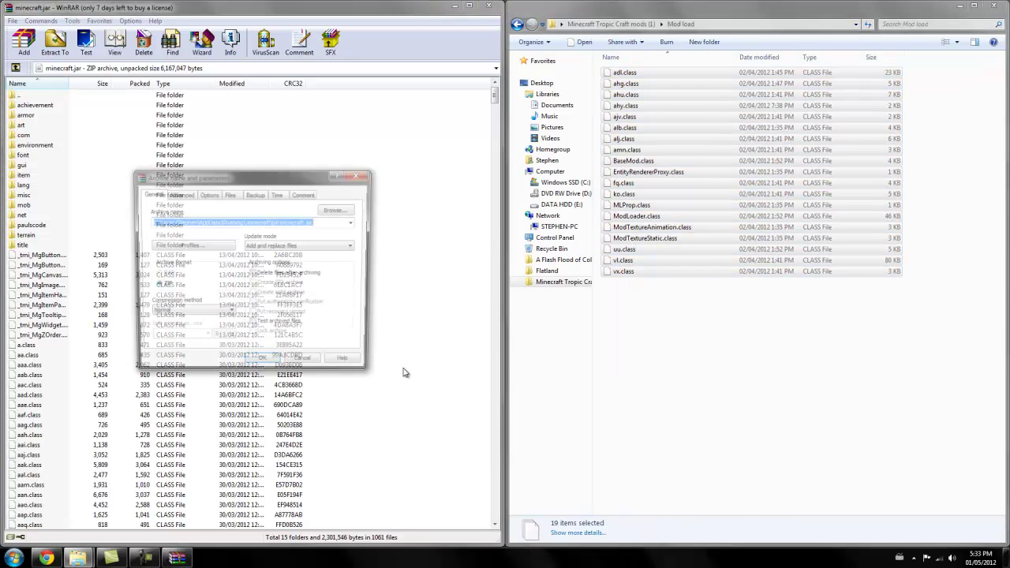
click(282, 370)
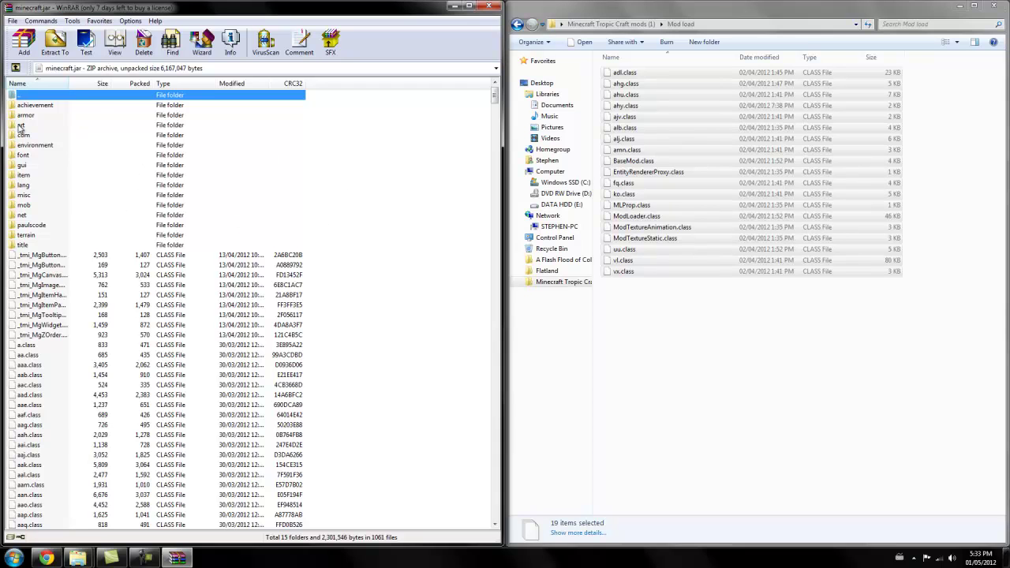
Look over the archive's folders, then return to the Tropic Craft mods folder
click(190, 195)
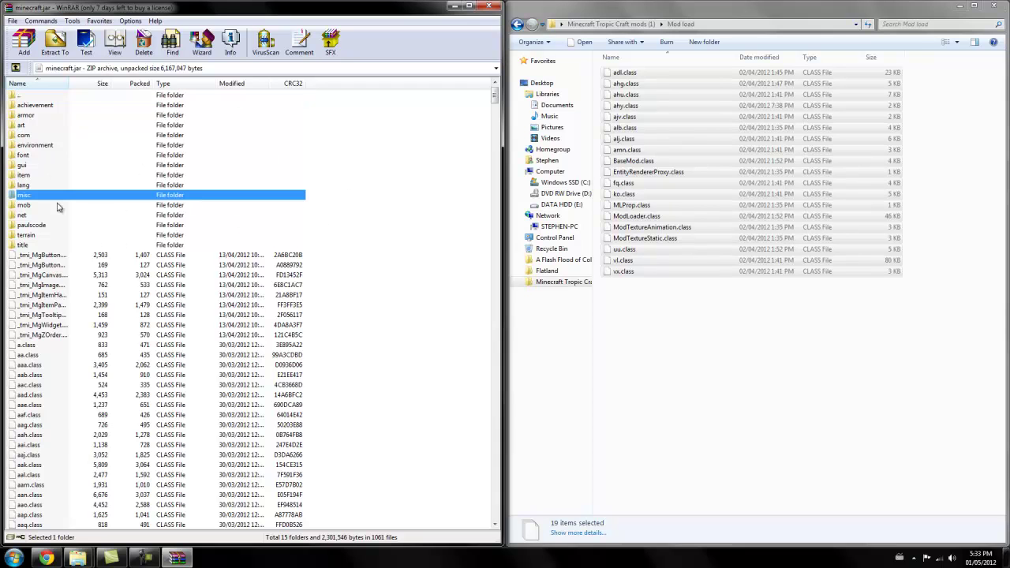
click(424, 158)
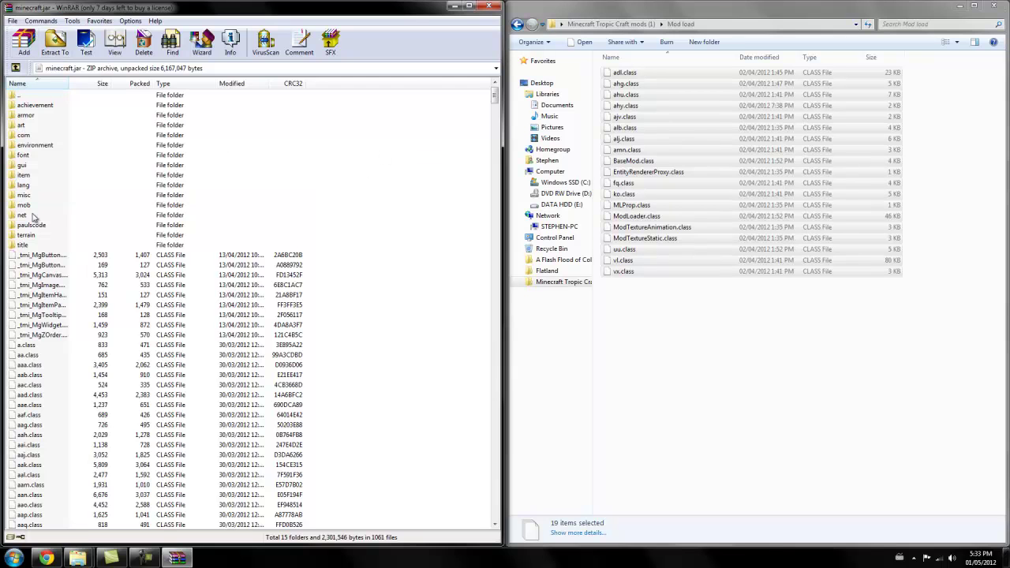
mouse_move(348, 249)
mouse_down()
mouse_move(73, 89)
mouse_move(42, 108)
mouse_up()
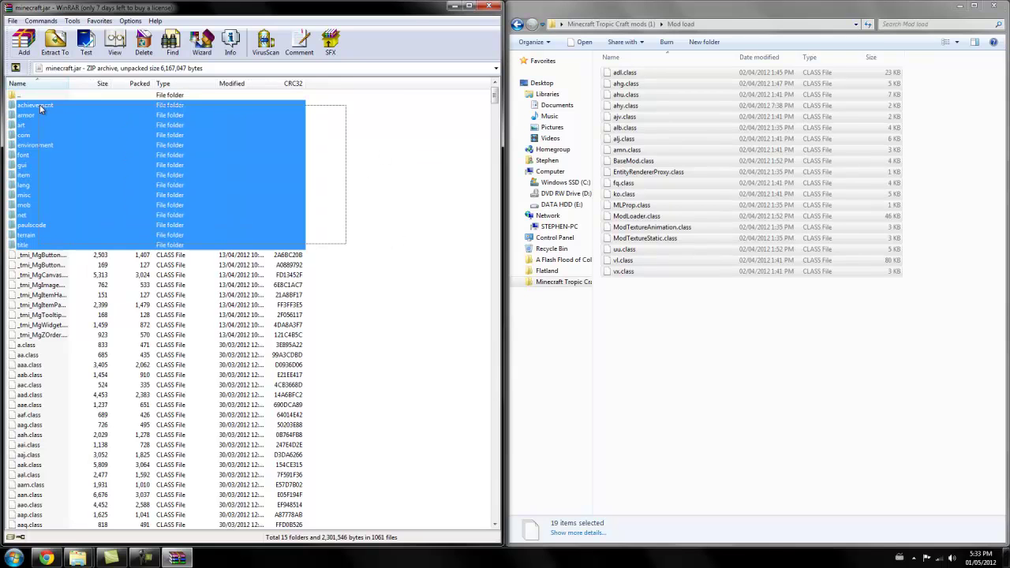
click(423, 162)
scroll(422, 164, down, 20)
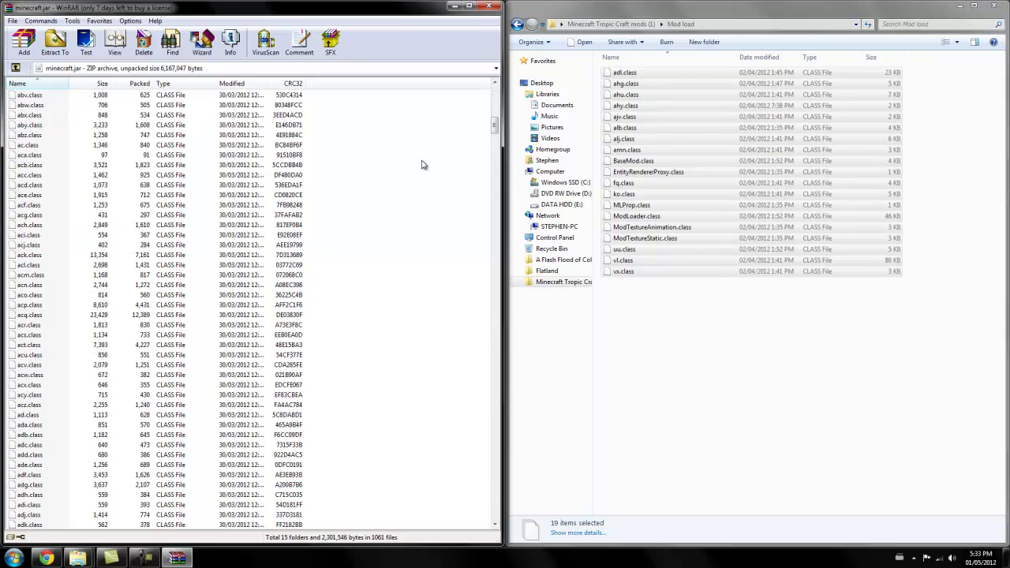
drag(495, 130, 496, 92)
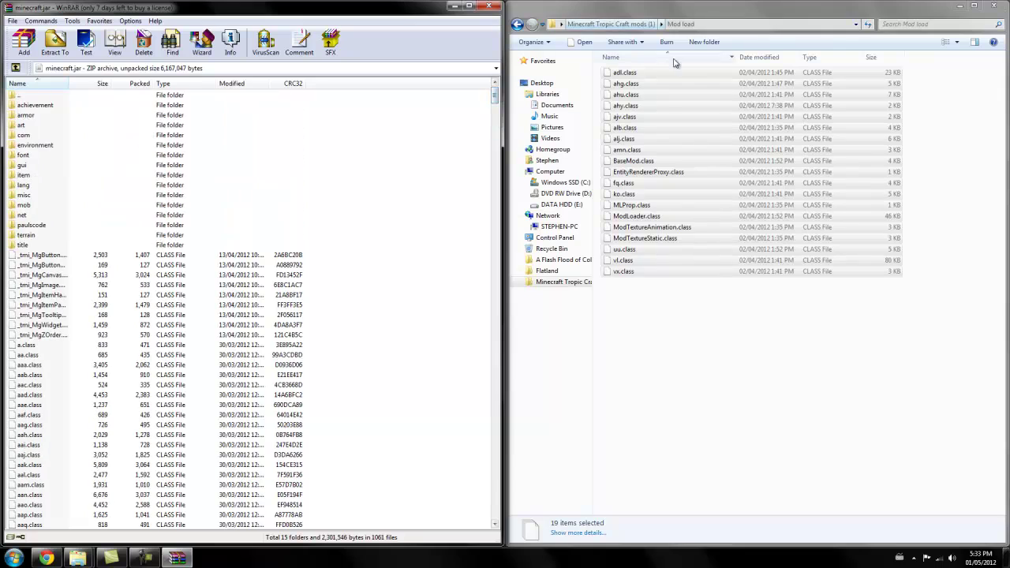
click(518, 25)
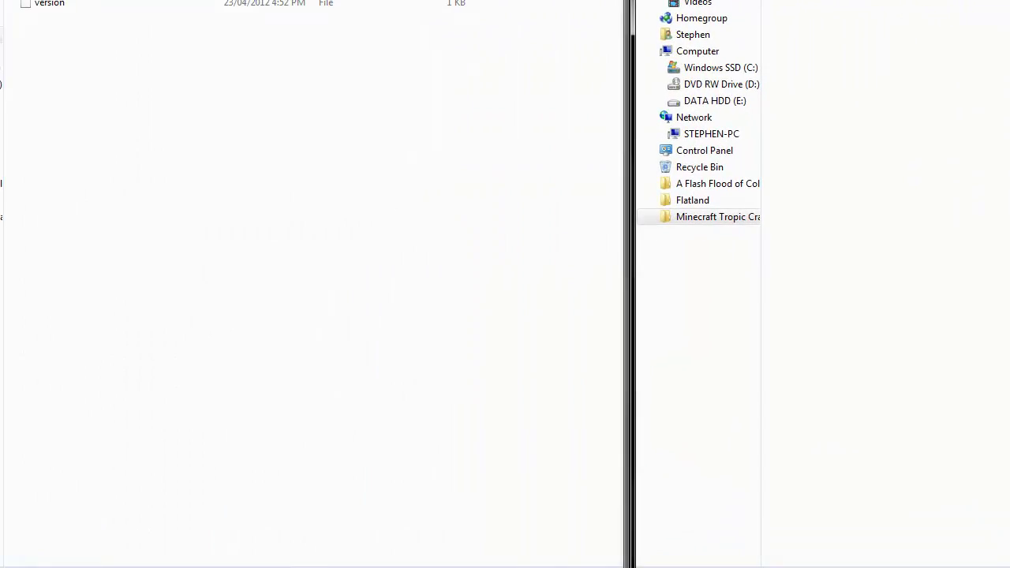
Close WinRAR, launch Minecraft to the Create New World screen, cancel, and minimise it
key(Escape)
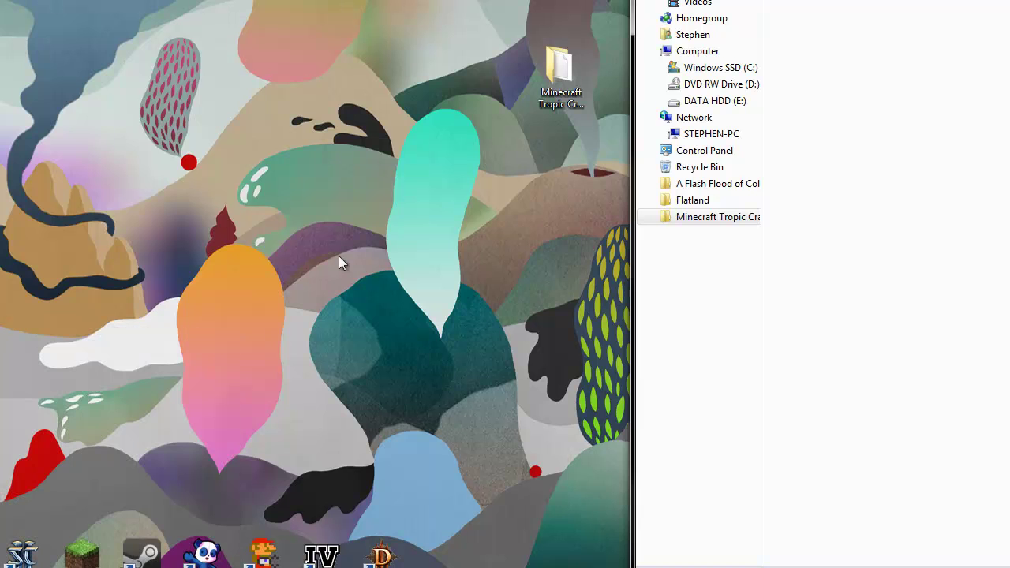
click(82, 544)
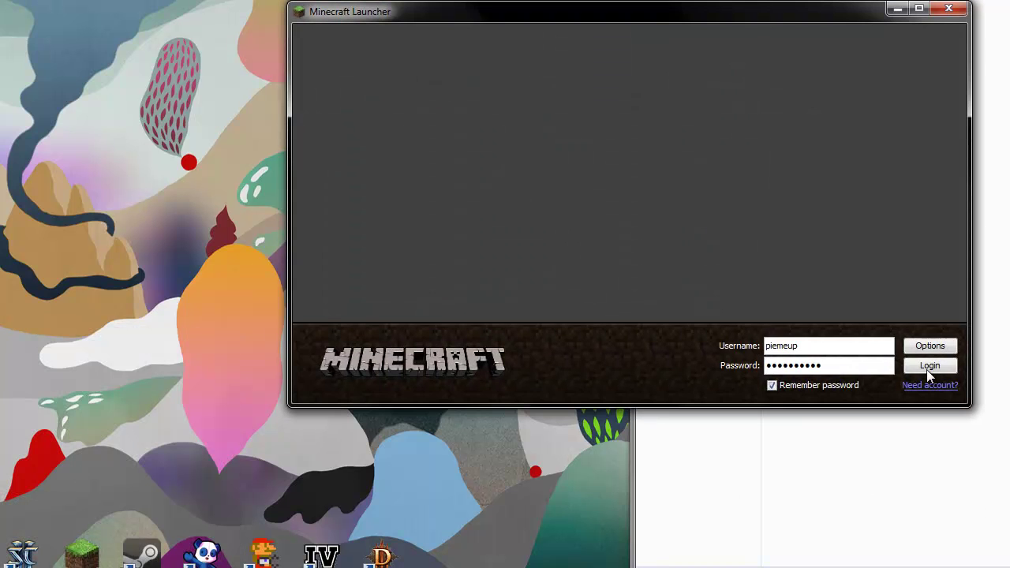
click(928, 363)
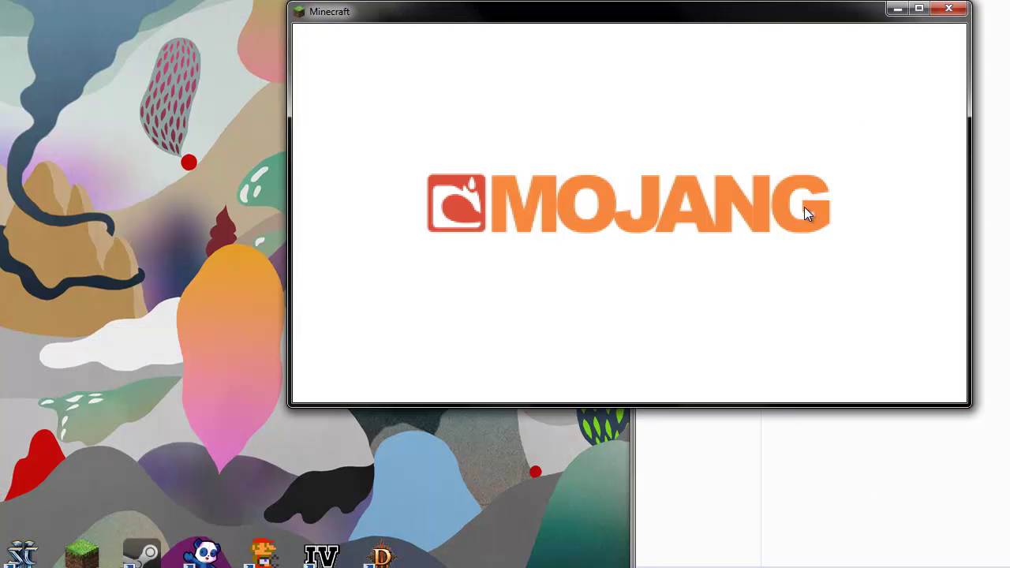
drag(714, 6, 402, 0)
click(387, 166)
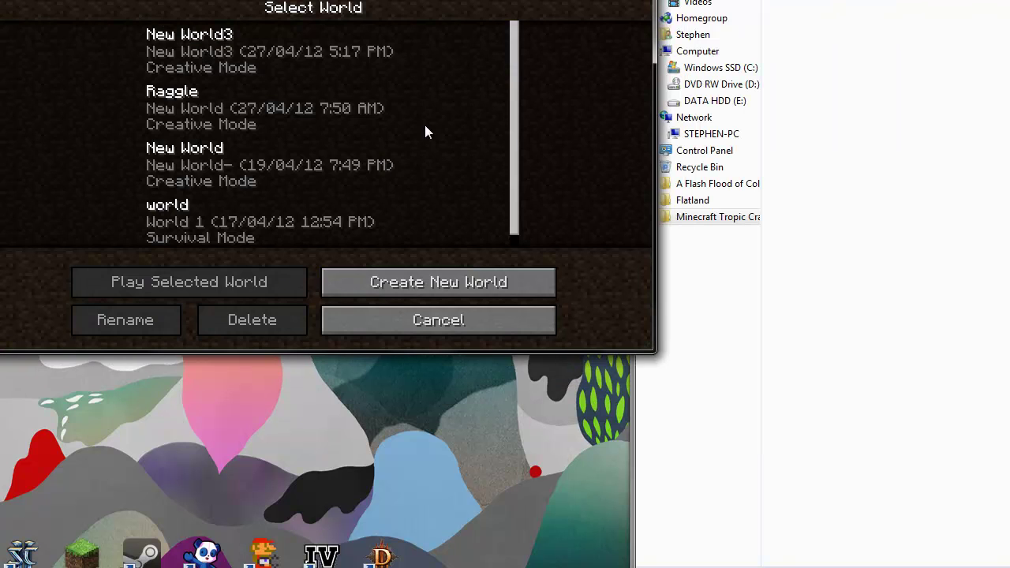
click(402, 281)
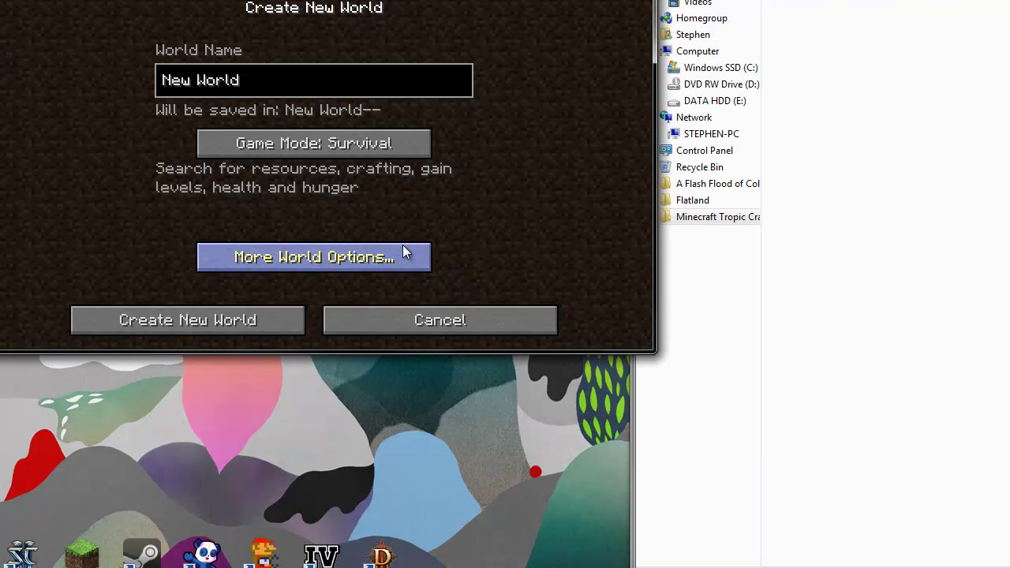
click(441, 320)
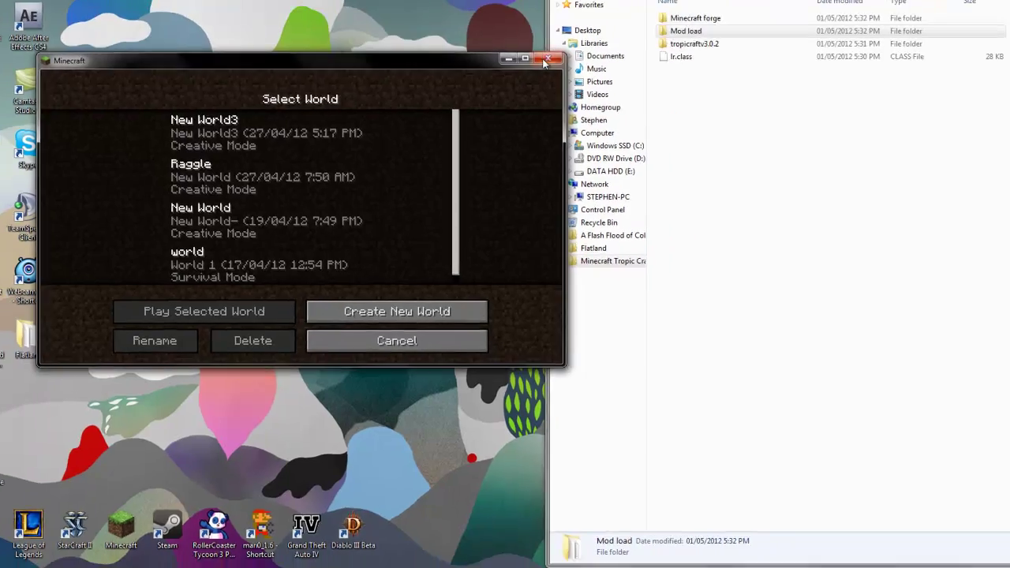
click(110, 552)
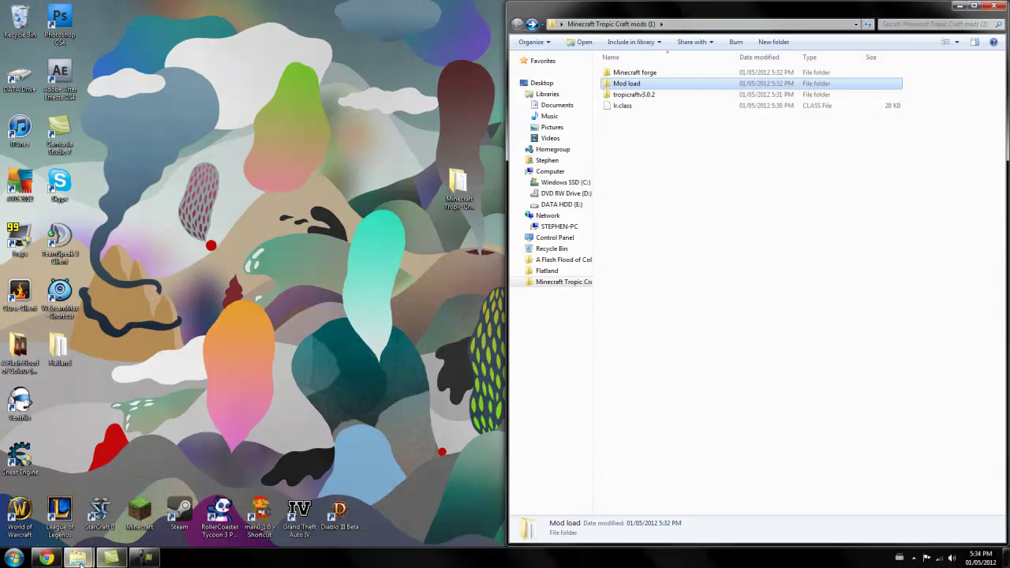
Reopen minecraft.jar from the bin folder in WinRAR, docked left
mouse_move(80, 562)
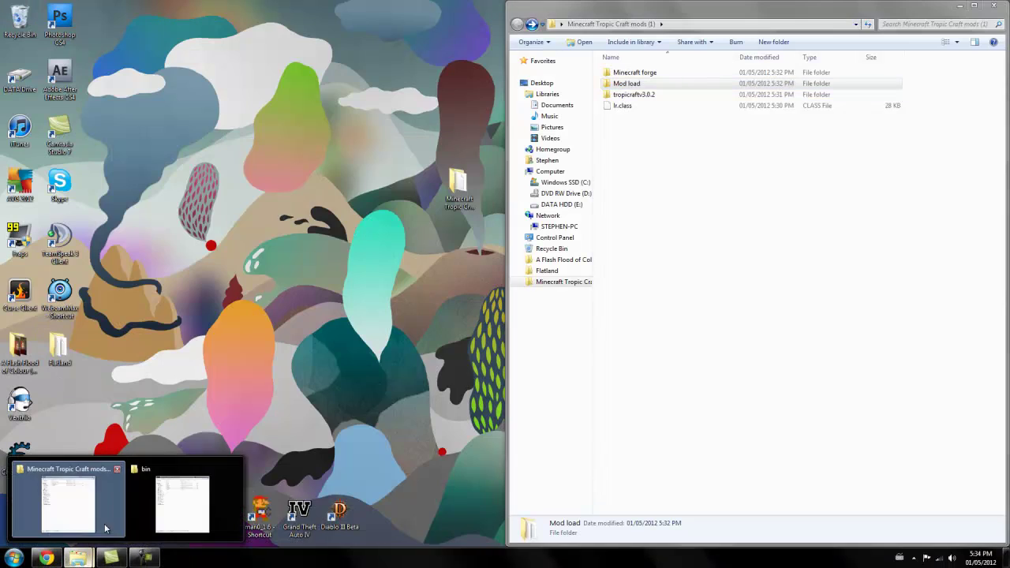
click(147, 503)
right_click(171, 130)
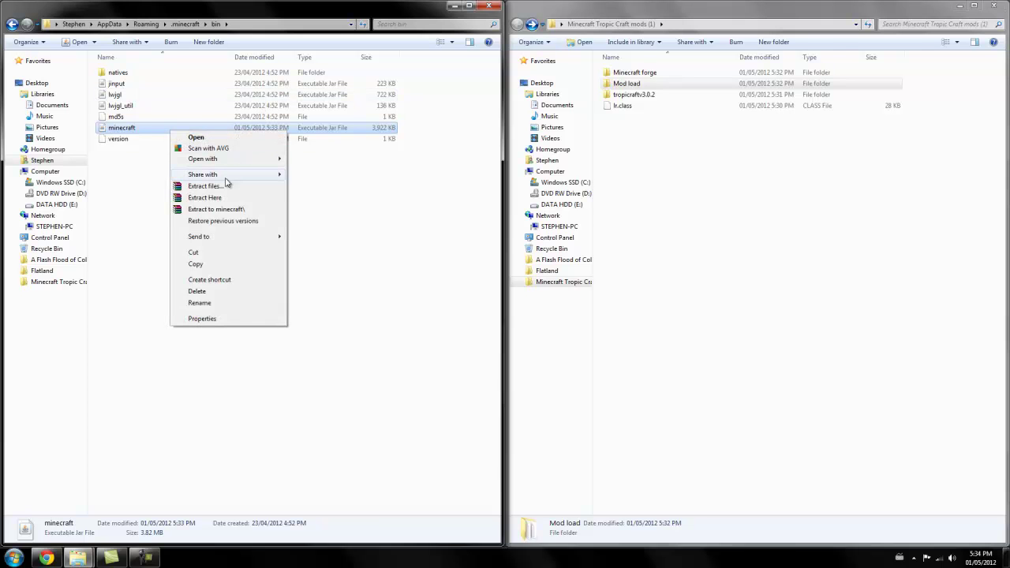
mouse_move(268, 159)
click(357, 173)
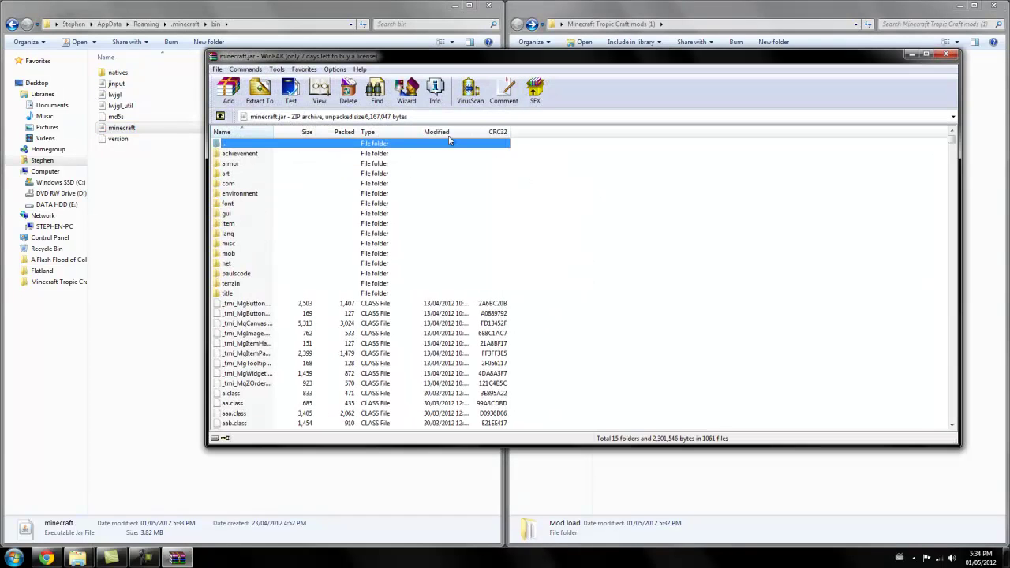
key(super+Left)
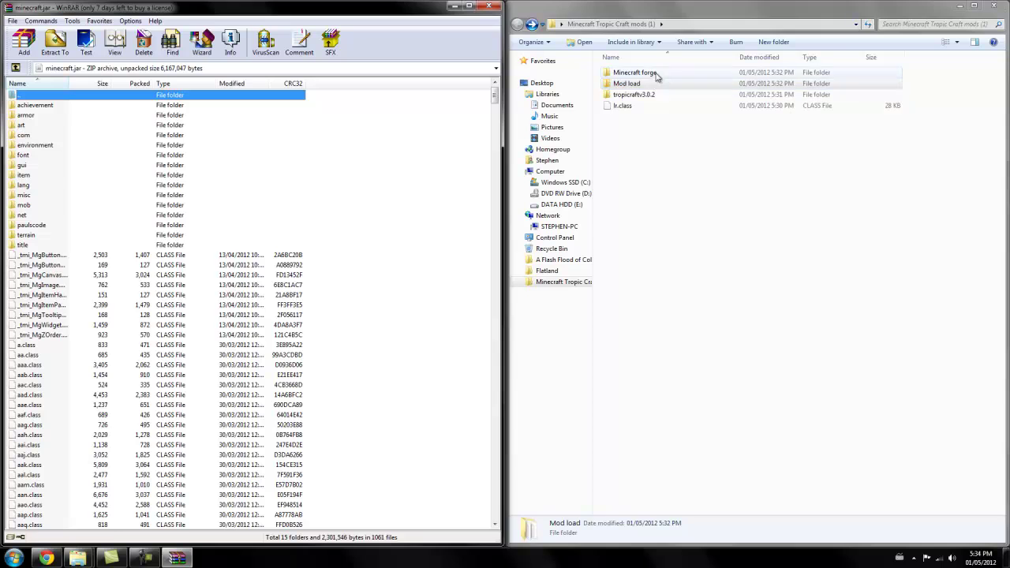
Add all 86 Minecraft Forge files into minecraft.jar
double_click(655, 74)
double_click(659, 74)
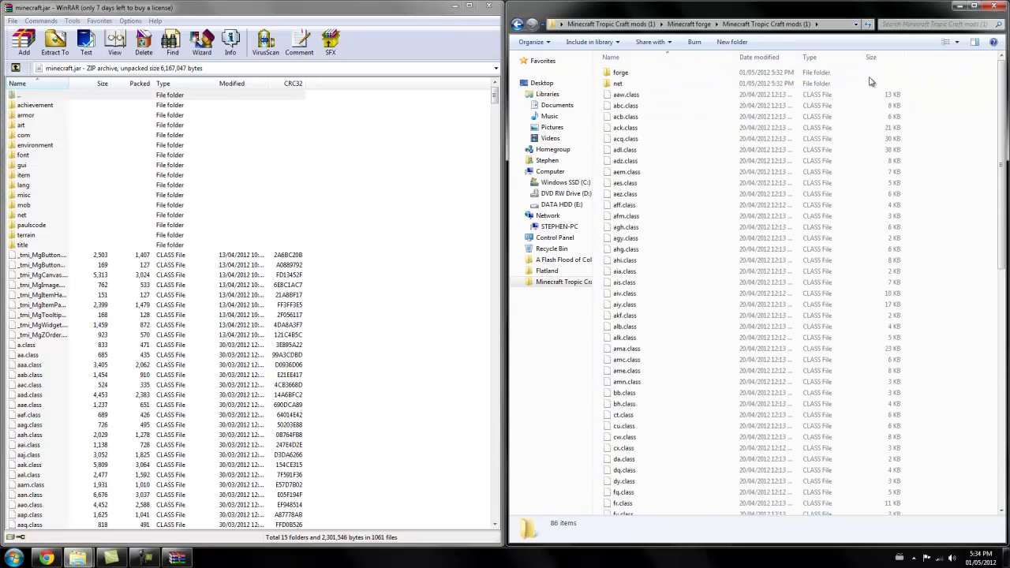
mouse_move(921, 83)
mouse_down()
mouse_move(601, 156)
mouse_move(601, 511)
mouse_up()
mouse_move(785, 234)
mouse_down()
mouse_move(412, 296)
mouse_move(432, 287)
mouse_up()
click(267, 364)
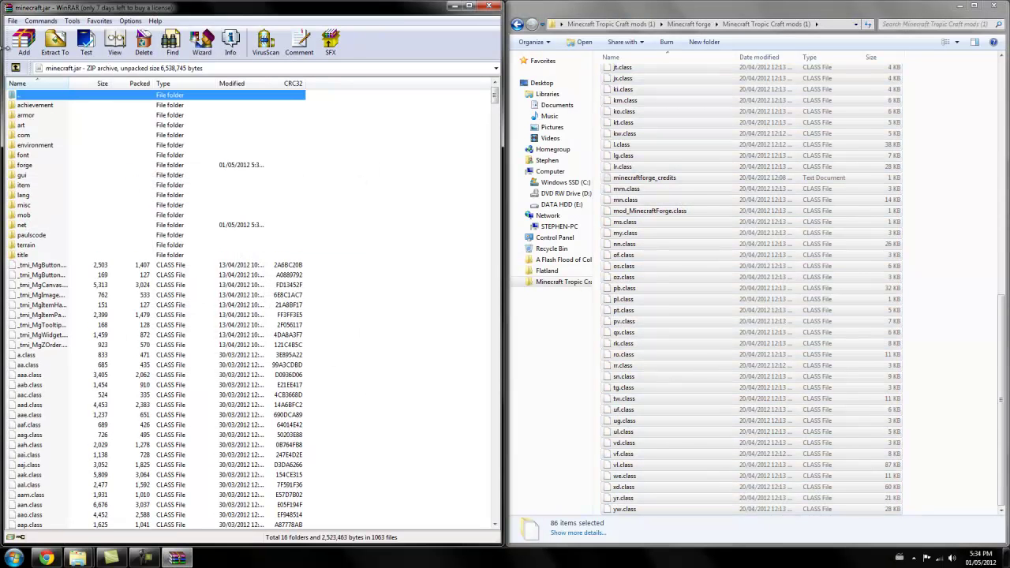
Back in the Tropic Craft mods folder, add lr.class into minecraft.jar
click(523, 26)
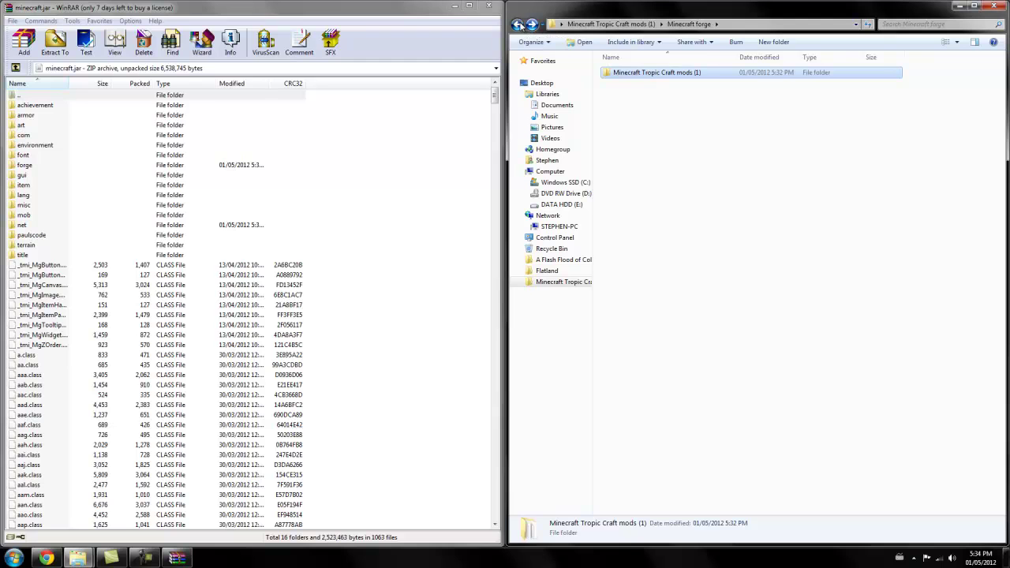
click(522, 25)
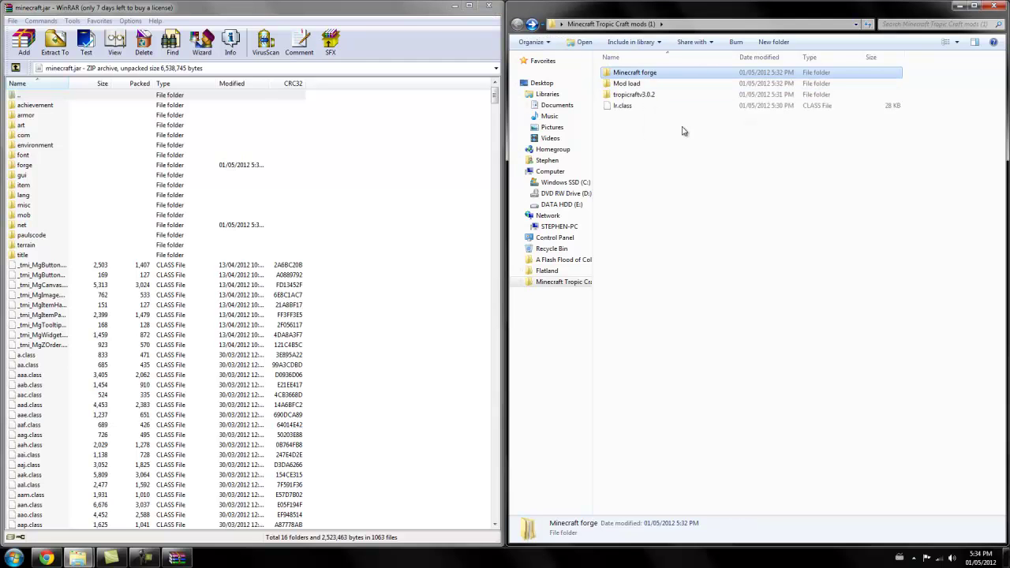
double_click(665, 95)
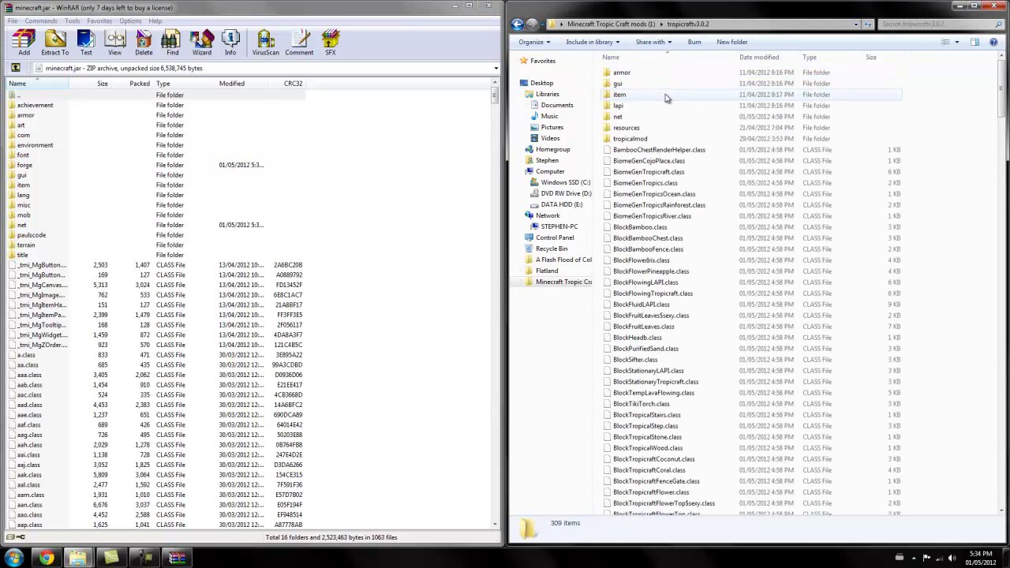
click(518, 26)
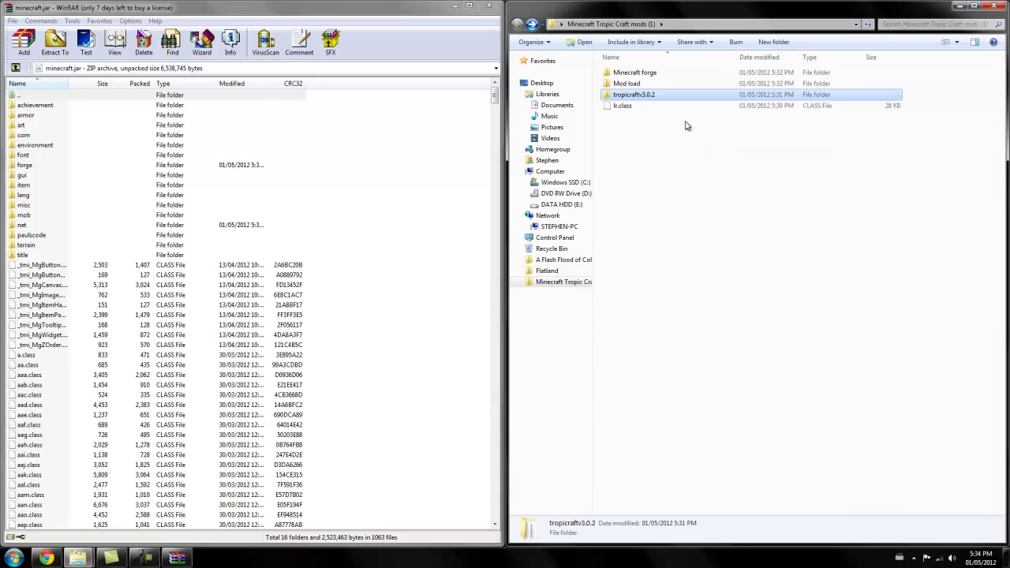
click(647, 106)
mouse_move(622, 111)
mouse_down()
mouse_move(624, 86)
mouse_move(473, 180)
mouse_move(463, 174)
mouse_up()
click(261, 365)
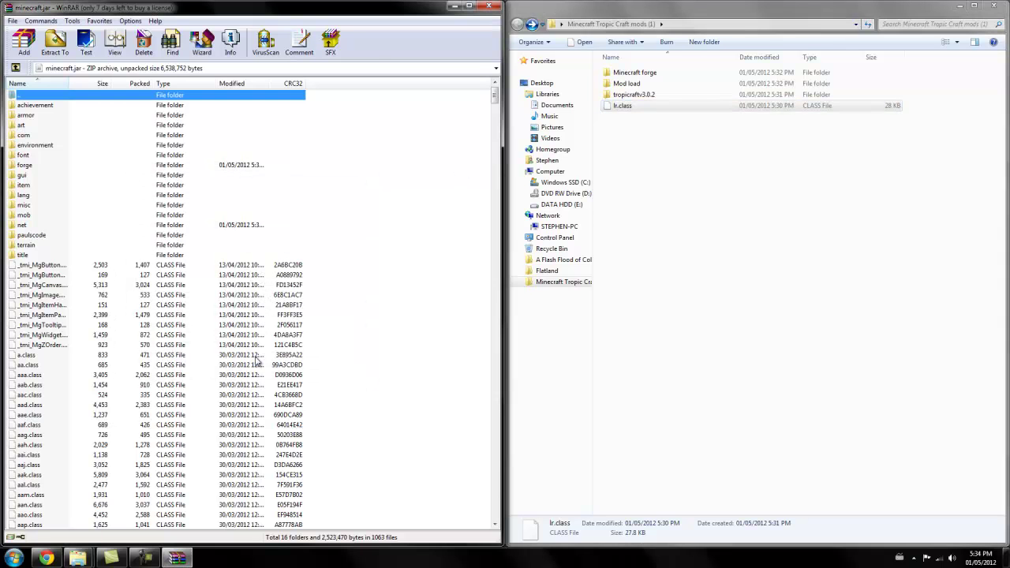
click(55, 558)
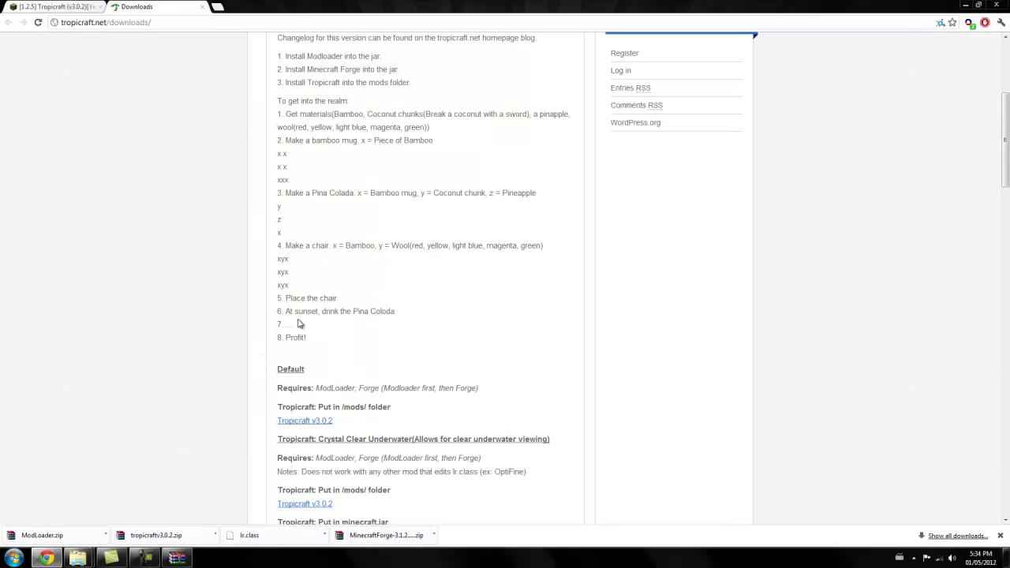
scroll(365, 353, down, 3)
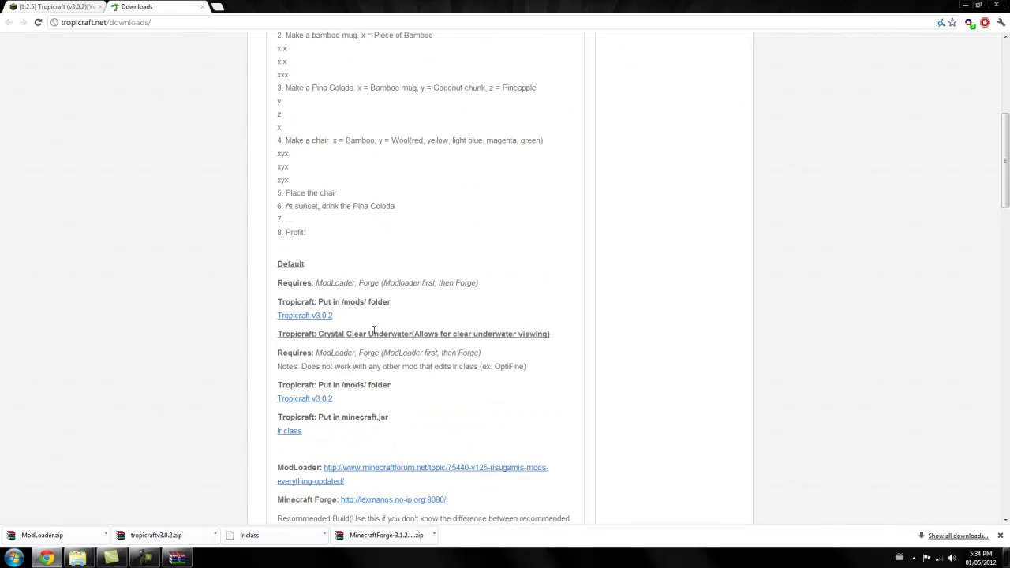
scroll(371, 333, down, 3)
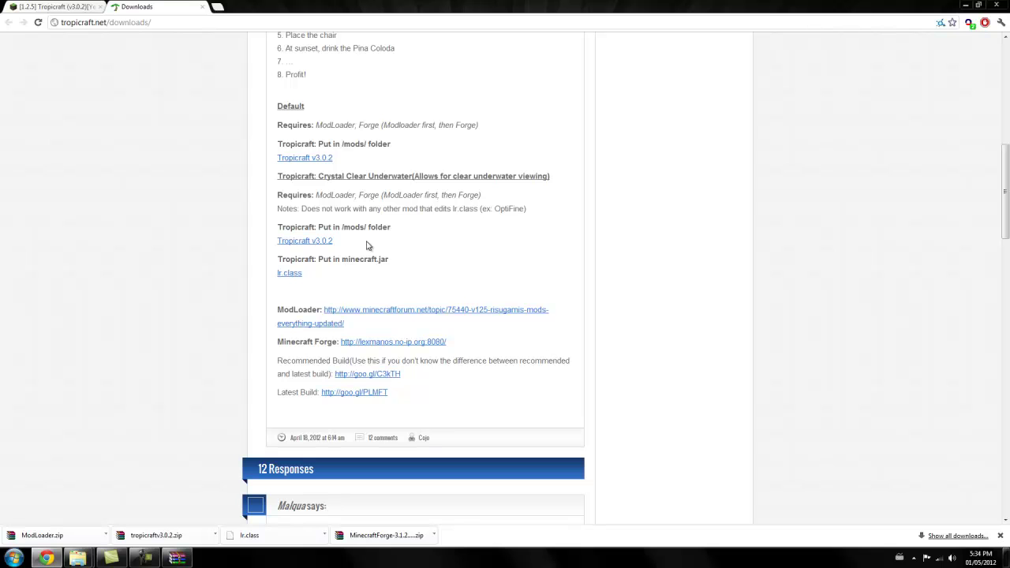
drag(370, 231, 403, 236)
drag(275, 227, 361, 225)
click(392, 229)
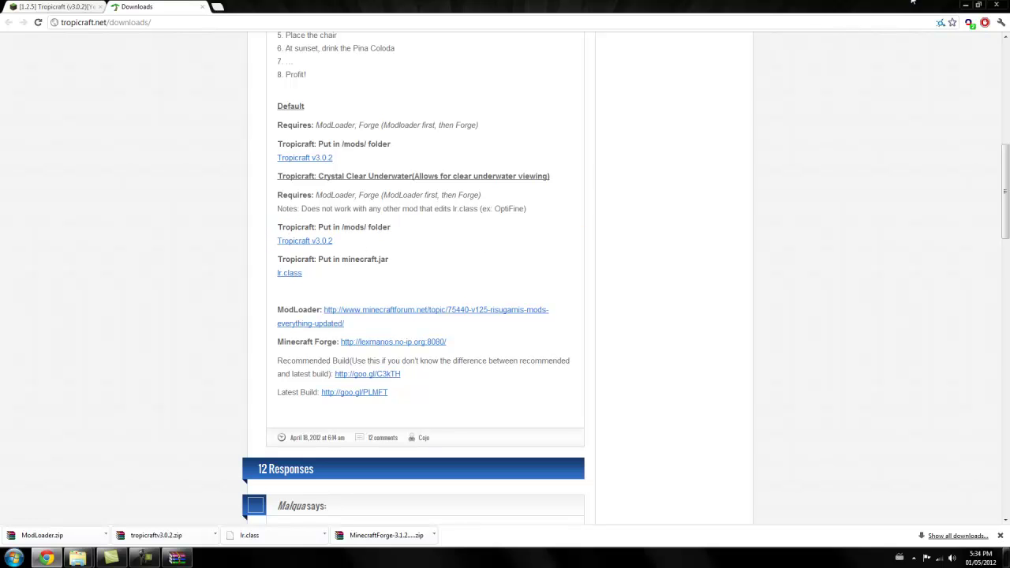
click(963, 4)
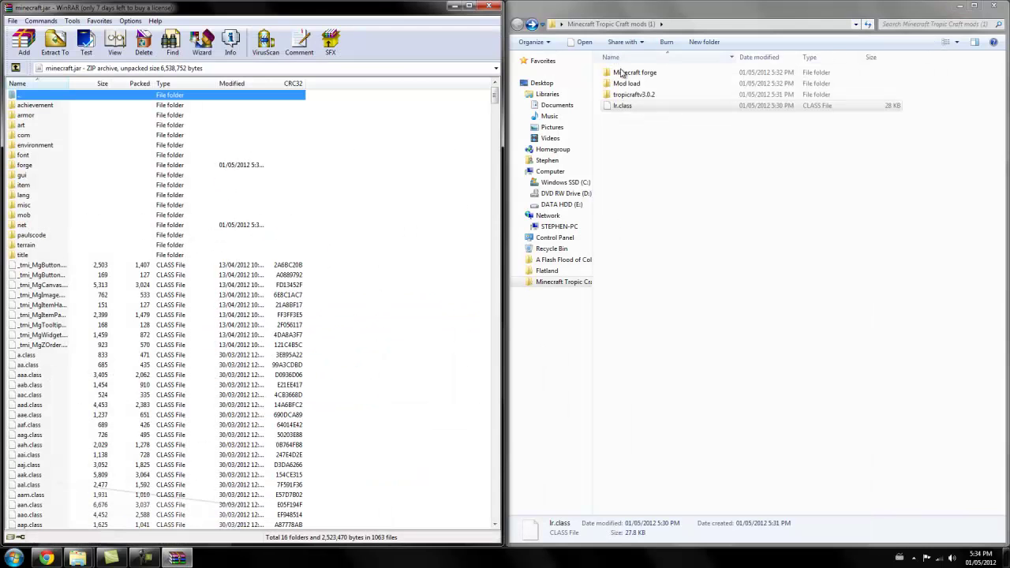
Close WinRAR, move tropicraftv3.0.2 into .minecraft\mods, and close both Explorer windows
click(489, 7)
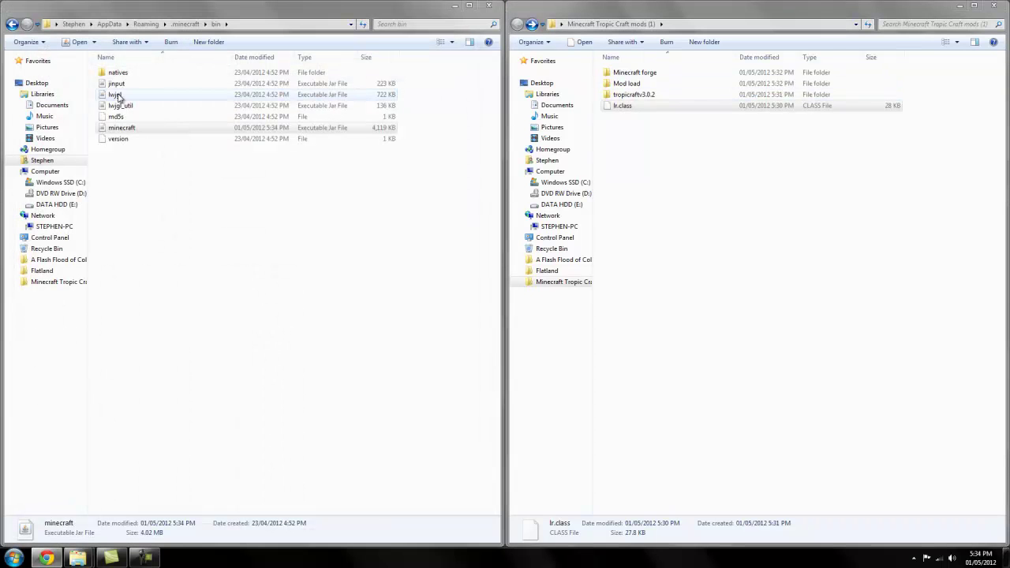
click(12, 24)
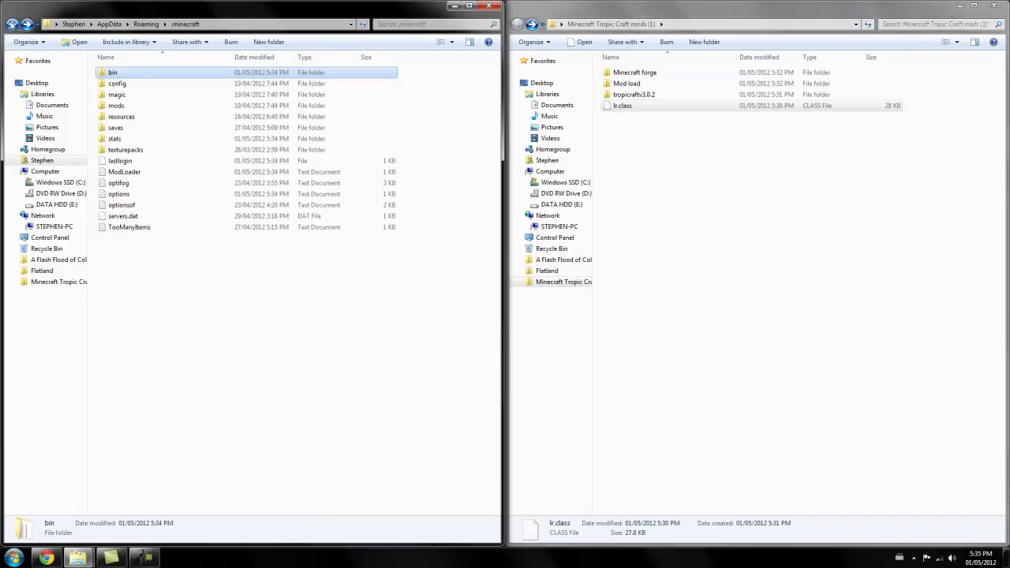
double_click(116, 106)
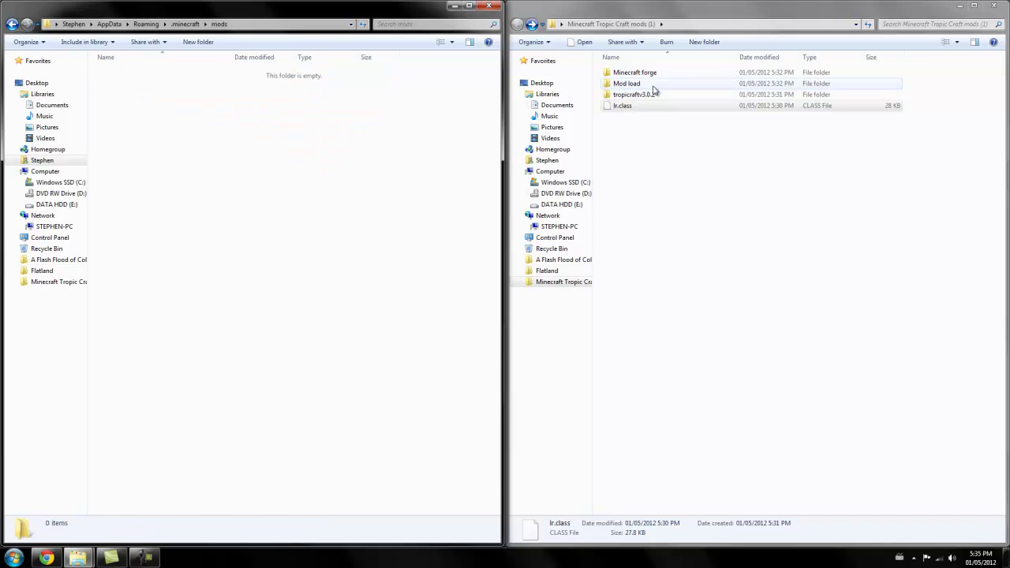
mouse_move(652, 96)
mouse_down()
mouse_move(632, 75)
mouse_move(265, 121)
mouse_up()
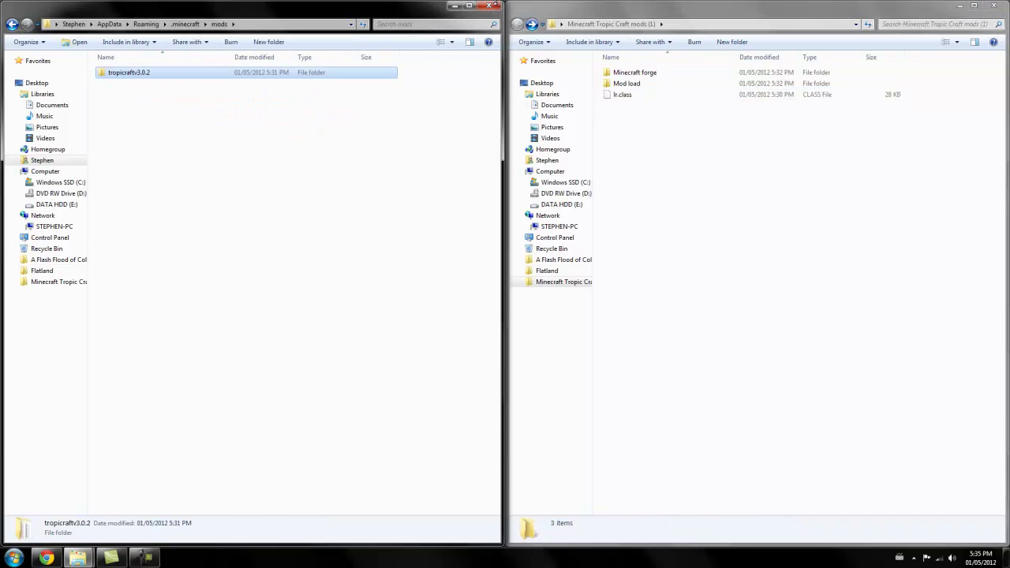
click(490, 5)
click(1000, 9)
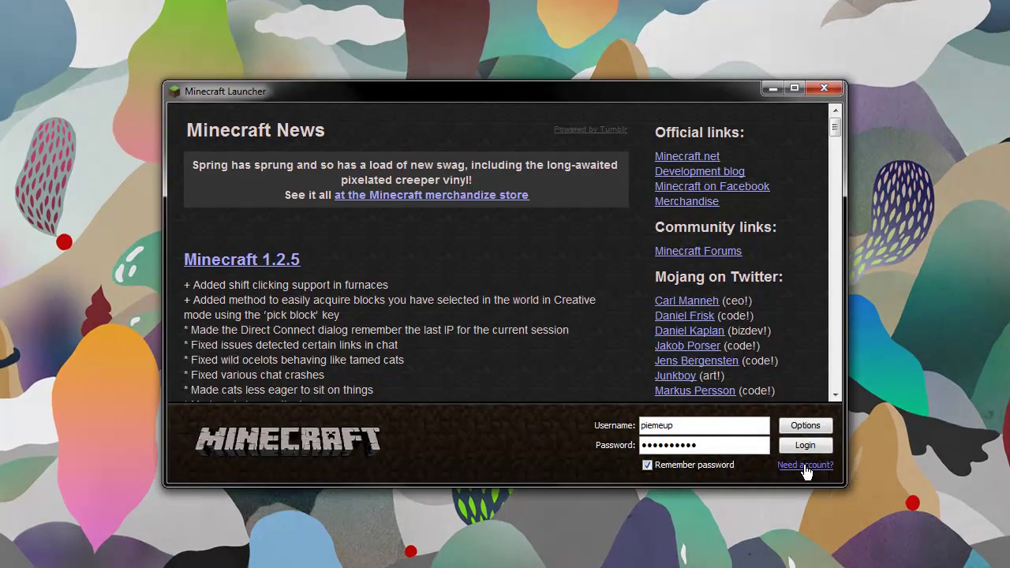
Log in and create a Survival singleplayer world named 'Tropicraft'
click(812, 449)
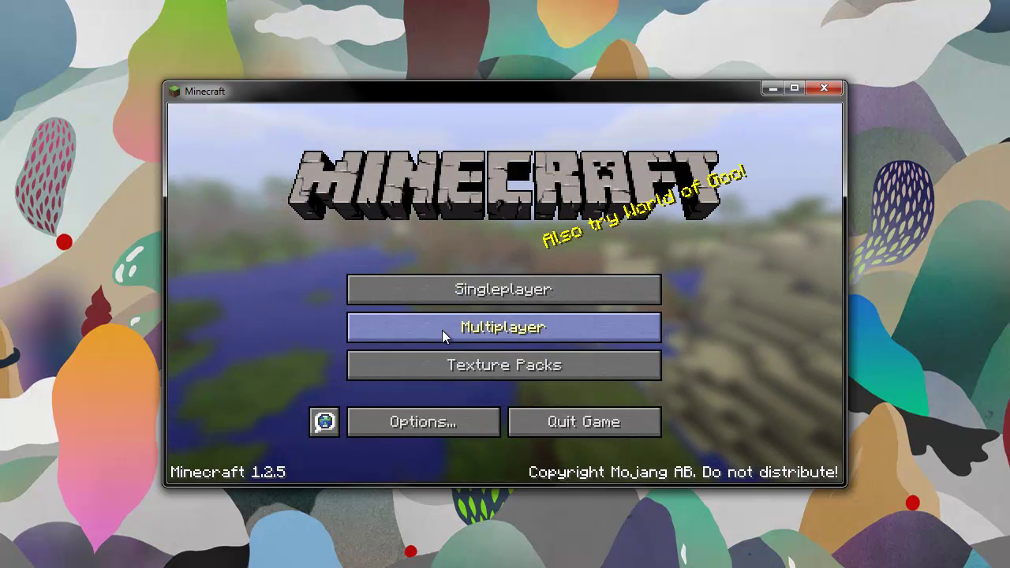
click(464, 302)
click(618, 422)
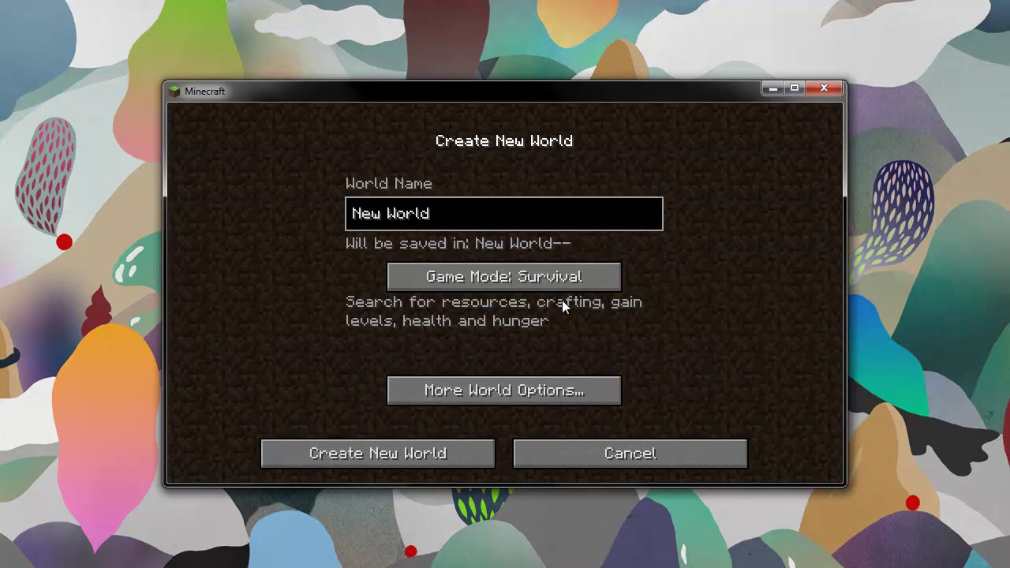
click(530, 277)
click(530, 278)
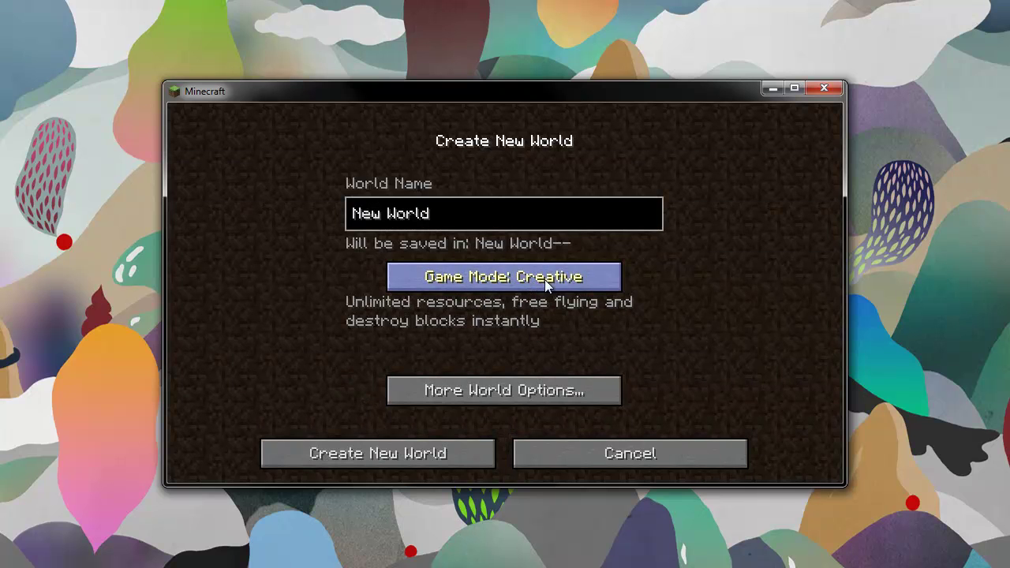
click(547, 280)
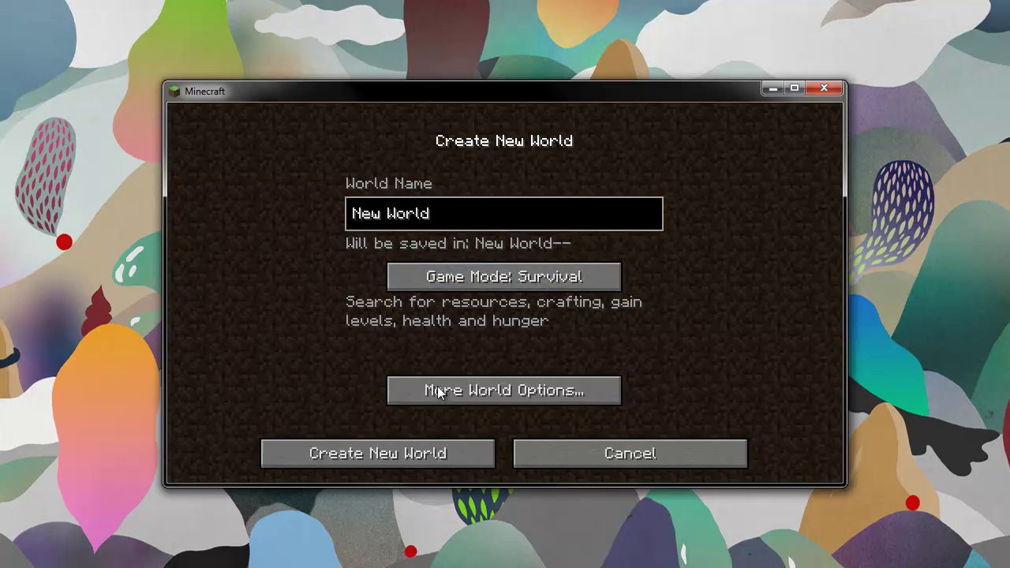
key(BackSpace)
key(BackSpace)
key(BackSpace)
text(Tropicraft)
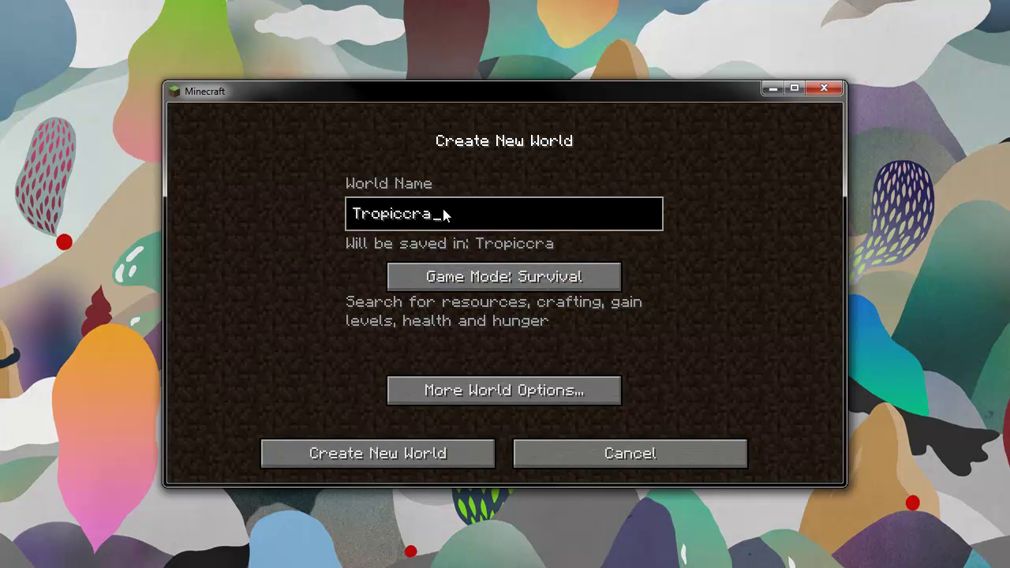
key(Return)
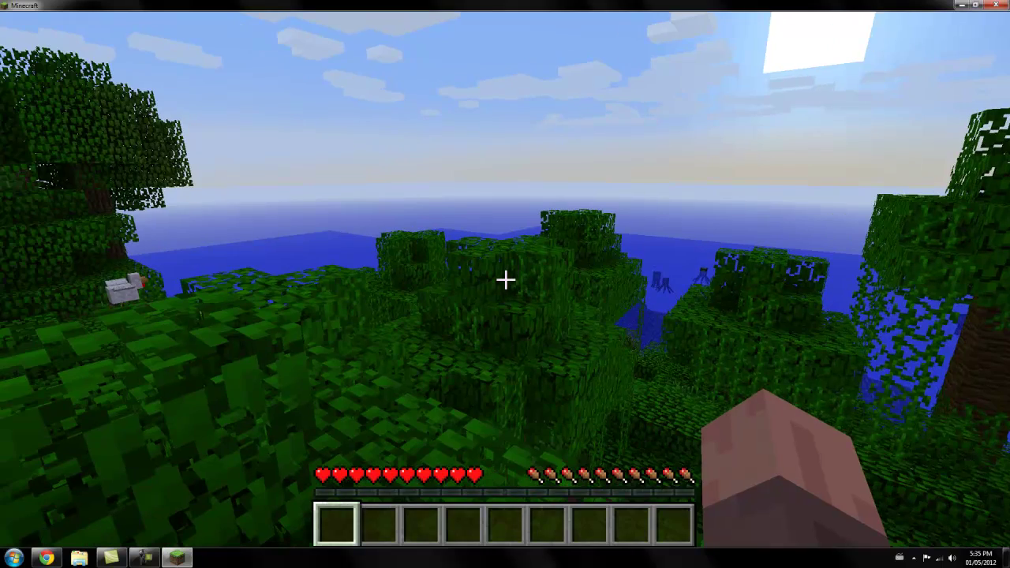
Browse TooManyItems pages 1/7 to 7/7, with Tropicraft items on page 5, then quit
key(e)
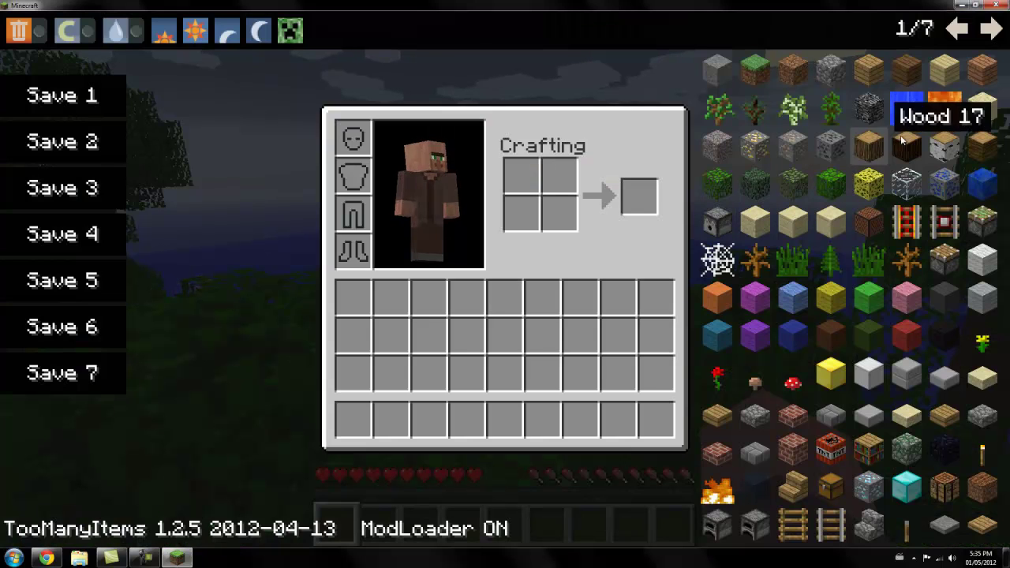
click(993, 30)
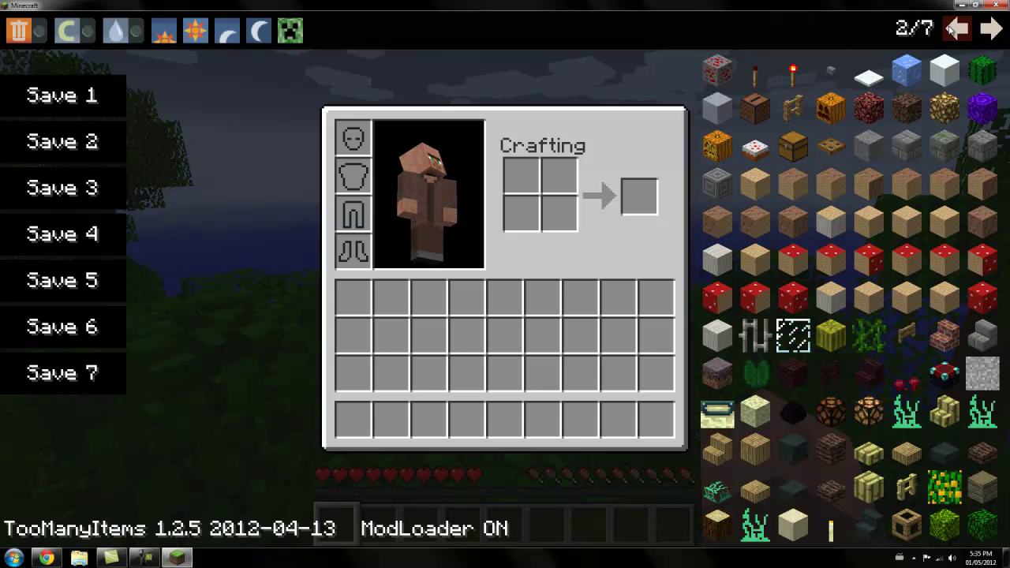
click(988, 30)
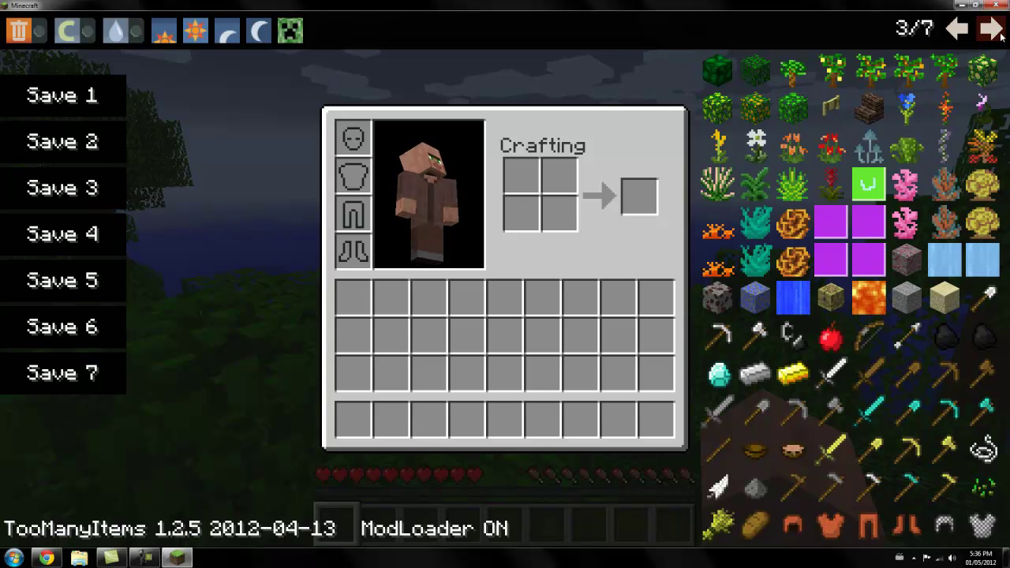
click(999, 29)
click(1001, 36)
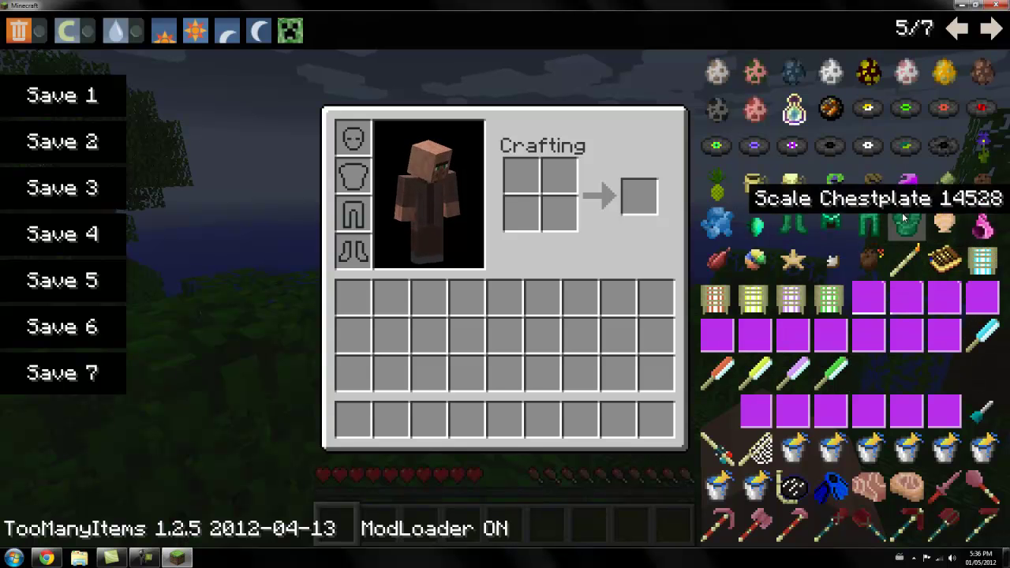
click(987, 33)
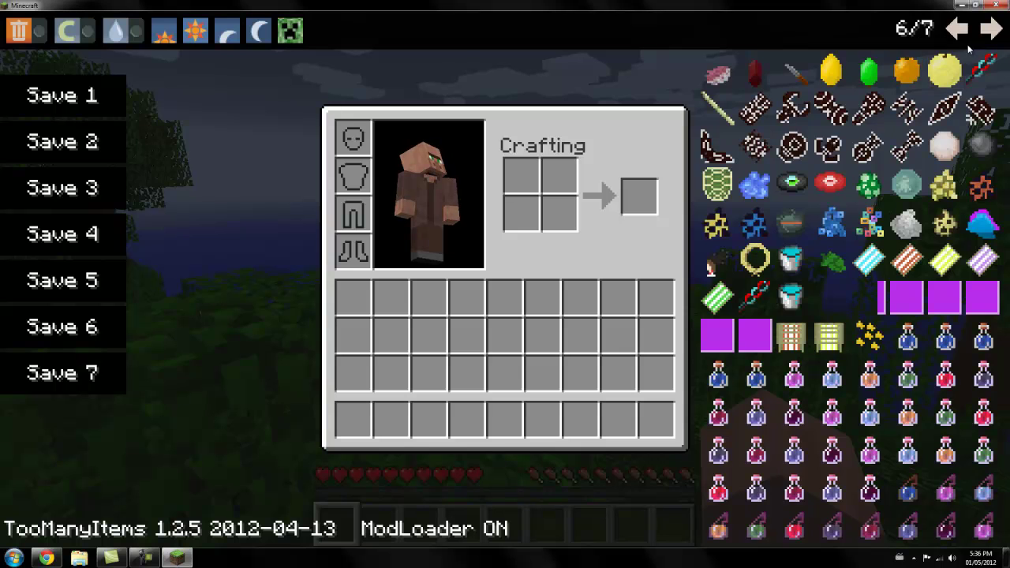
click(984, 36)
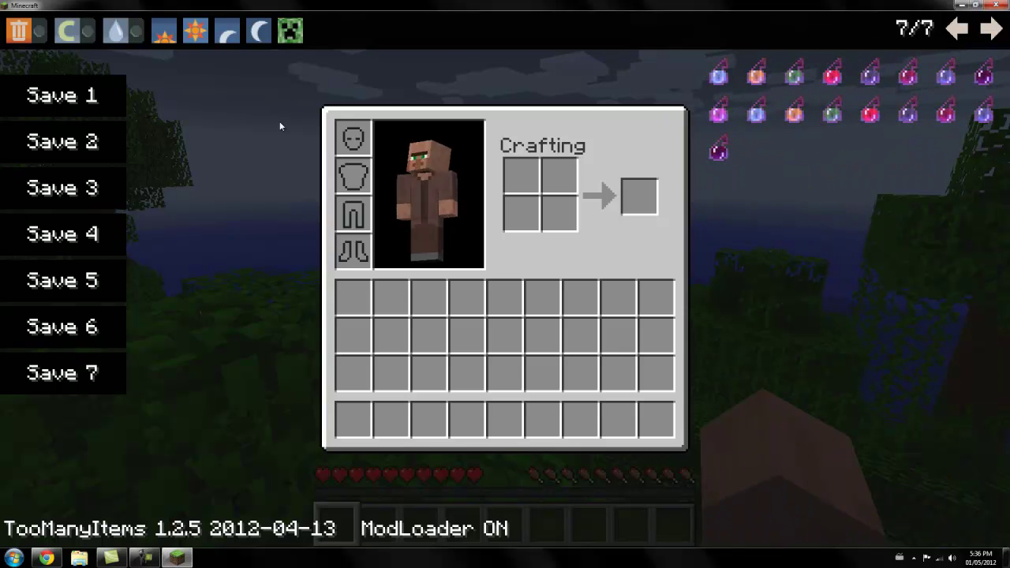
click(999, 5)
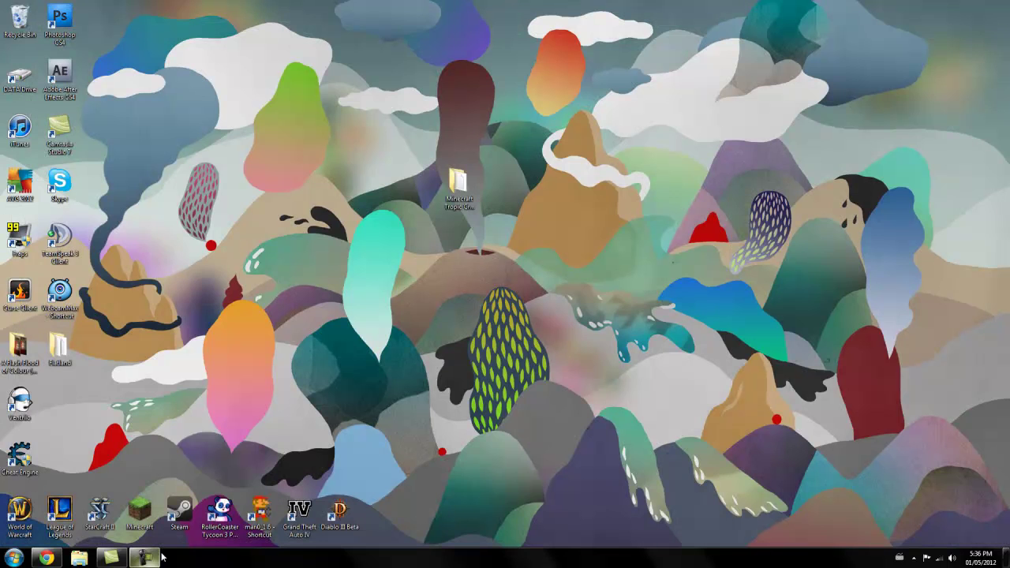